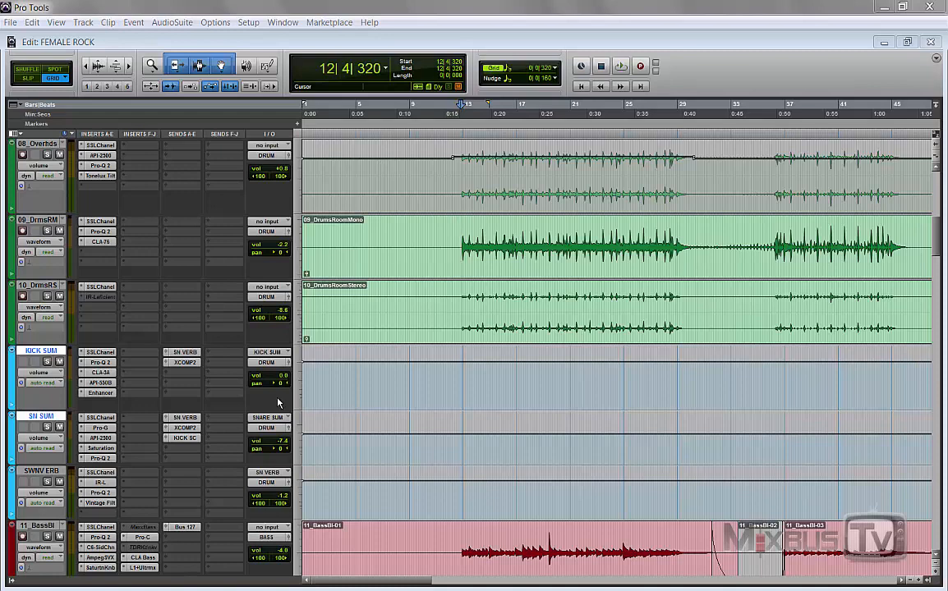
Step: Play the song from bar 12 to hear the drum tracks in the first section
{"action": "scroll", "coordinate": [274, 341], "scroll_direction": "up", "scroll_amount": 2}
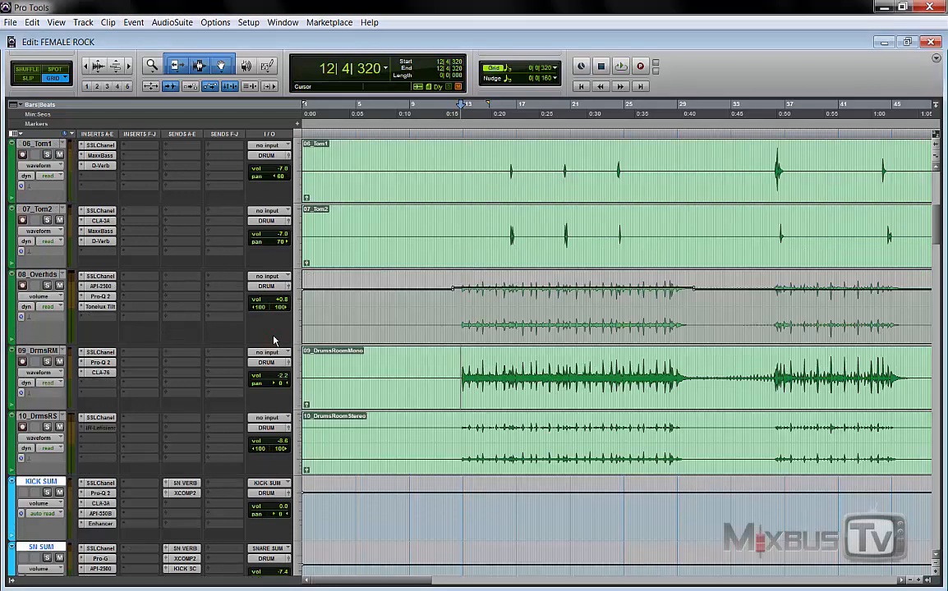
{"action": "key", "text": "space"}
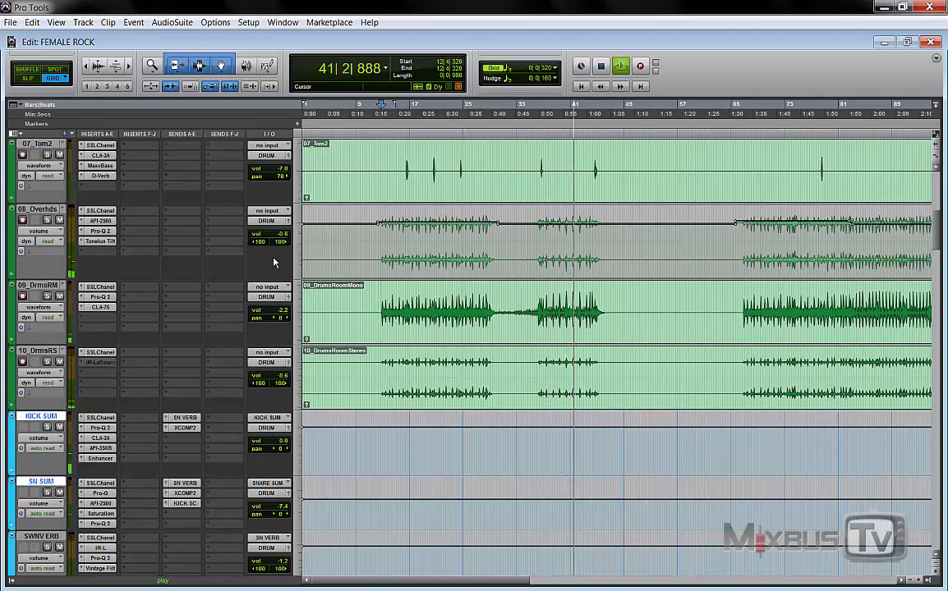
{"action": "key", "text": "space"}
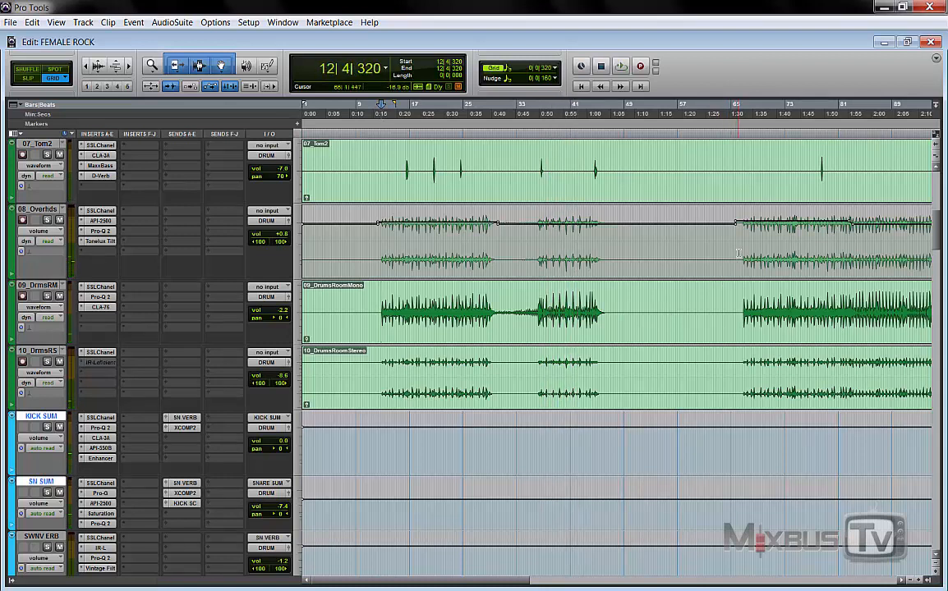
Step: Play the song from bar 66, where the overheads and room mics re-enter, and stop playback
{"action": "left_click", "coordinate": [739, 252]}
{"action": "key", "text": "space"}
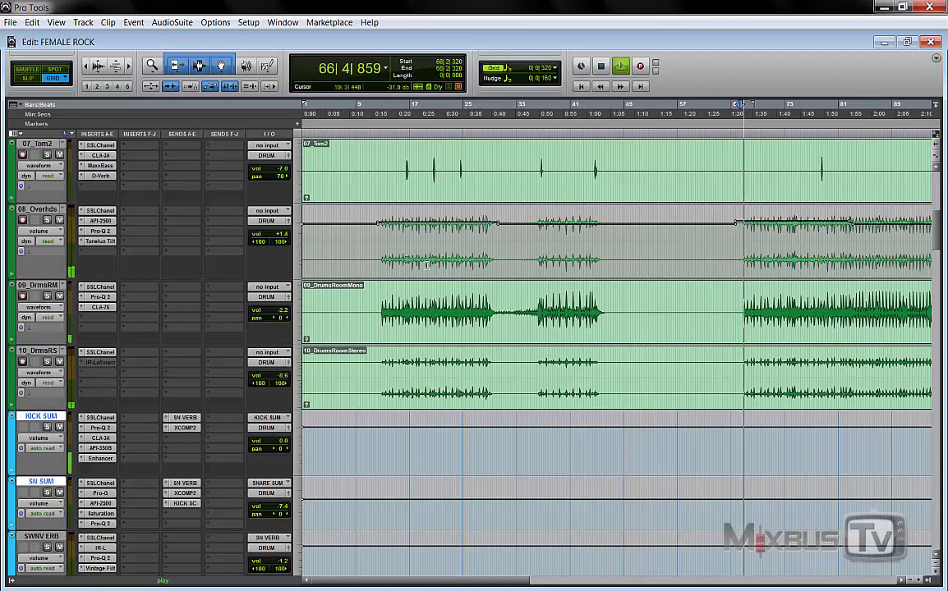
{"action": "key", "text": "t"}
{"action": "key", "text": "t"}
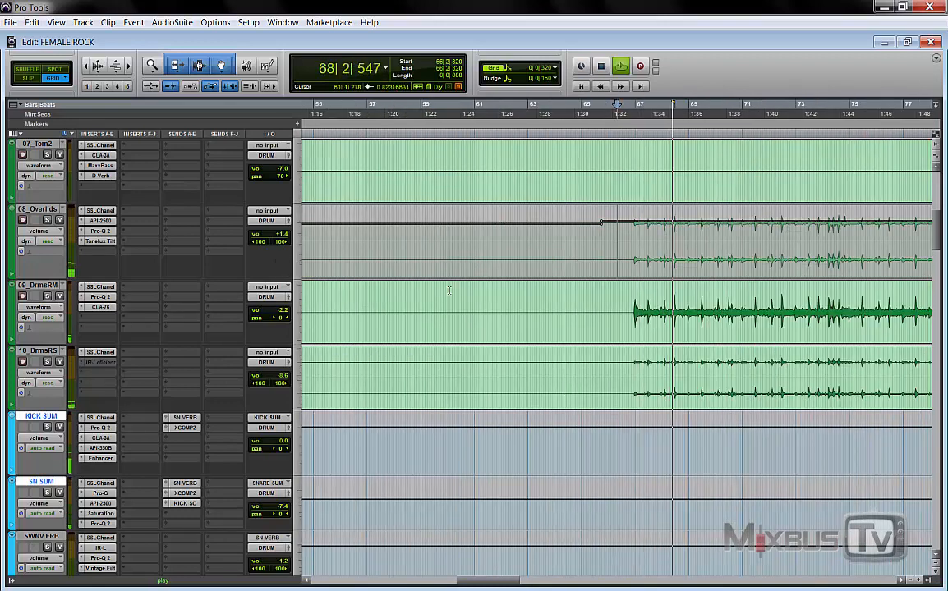
{"action": "key", "text": "r"}
{"action": "key", "text": "r"}
{"action": "key", "text": "r"}
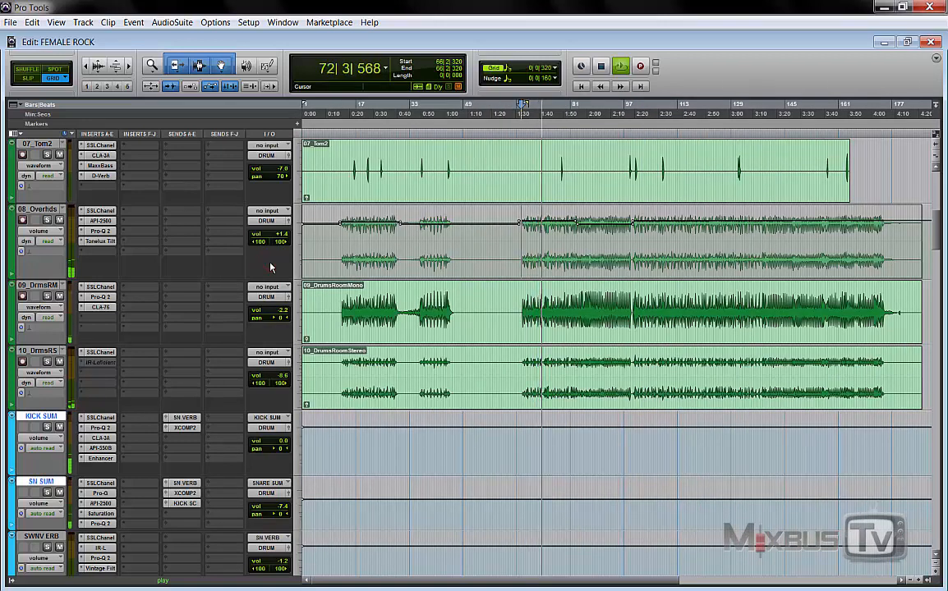
{"action": "key", "text": "space"}
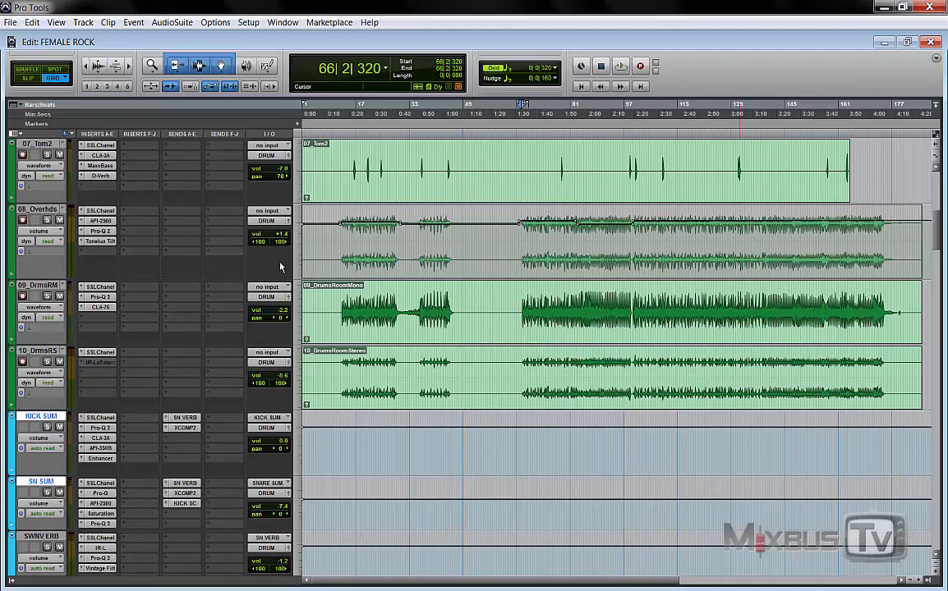
Step: Select the Stereo-Width automation on the DRUM bus track from bar 21 over a length of 190 bars
{"action": "scroll", "coordinate": [280, 262], "scroll_direction": "down", "scroll_amount": 10}
{"action": "left_click", "coordinate": [251, 255]}
{"action": "key", "text": "r"}
{"action": "key", "text": "r"}
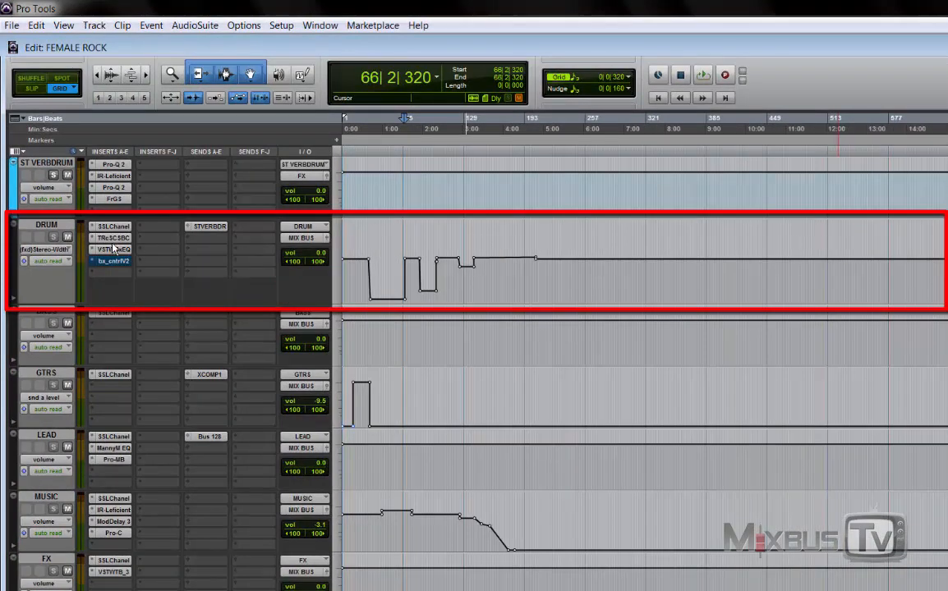
{"action": "left_click", "coordinate": [58, 226]}
{"action": "key", "text": "t"}
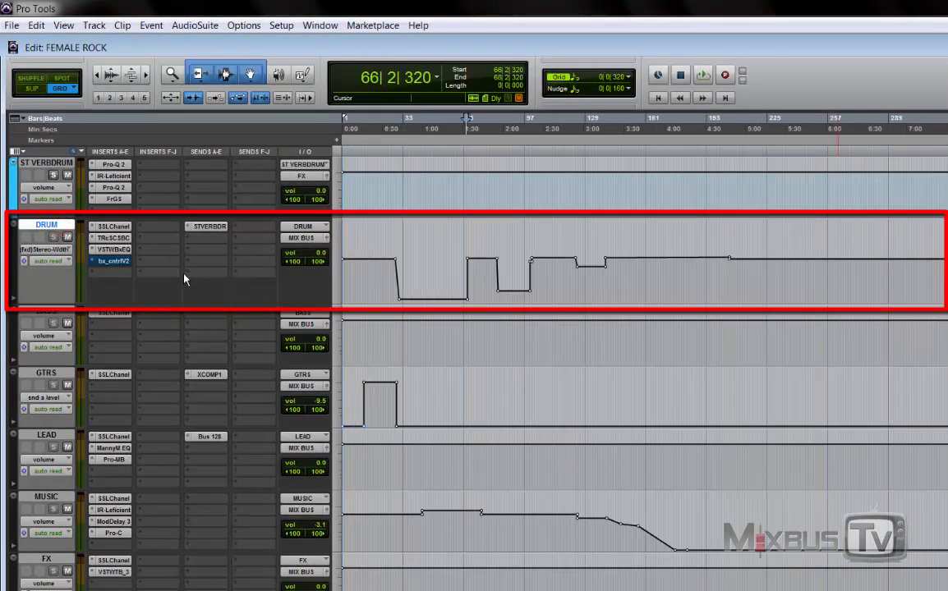
{"action": "left_click_drag", "start_coordinate": [381, 276], "coordinate": [742, 297]}
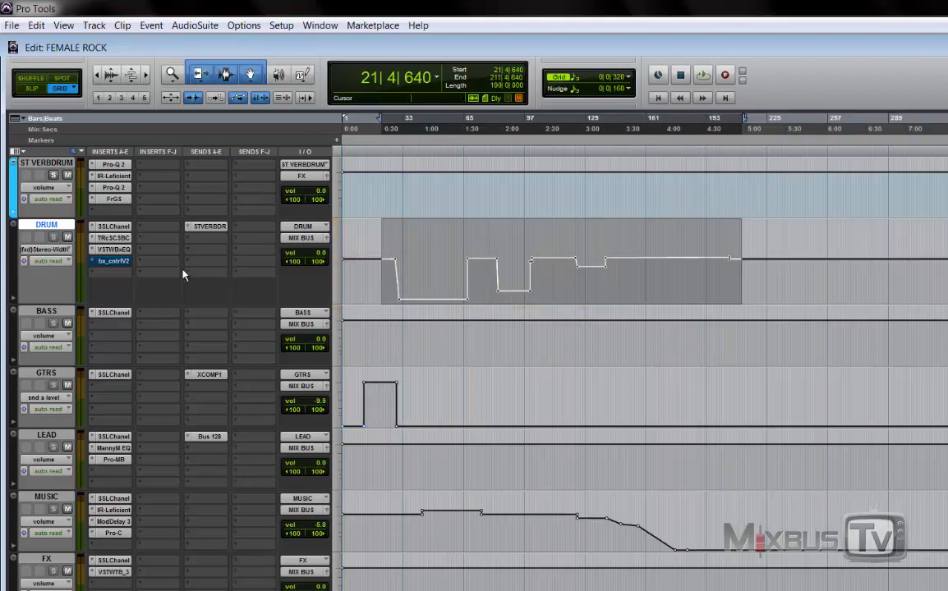
Step: Open bx_control V2 on the DRUM bus, move its window below the DRUM automation and take it out of bypass
{"action": "left_click", "coordinate": [118, 264]}
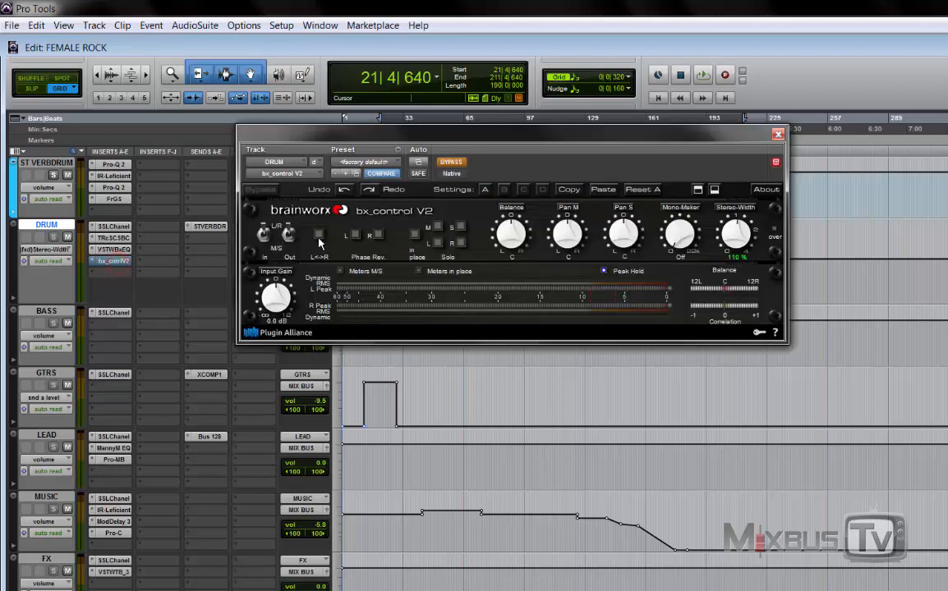
{"action": "left_click_drag", "start_coordinate": [473, 154], "coordinate": [401, 332]}
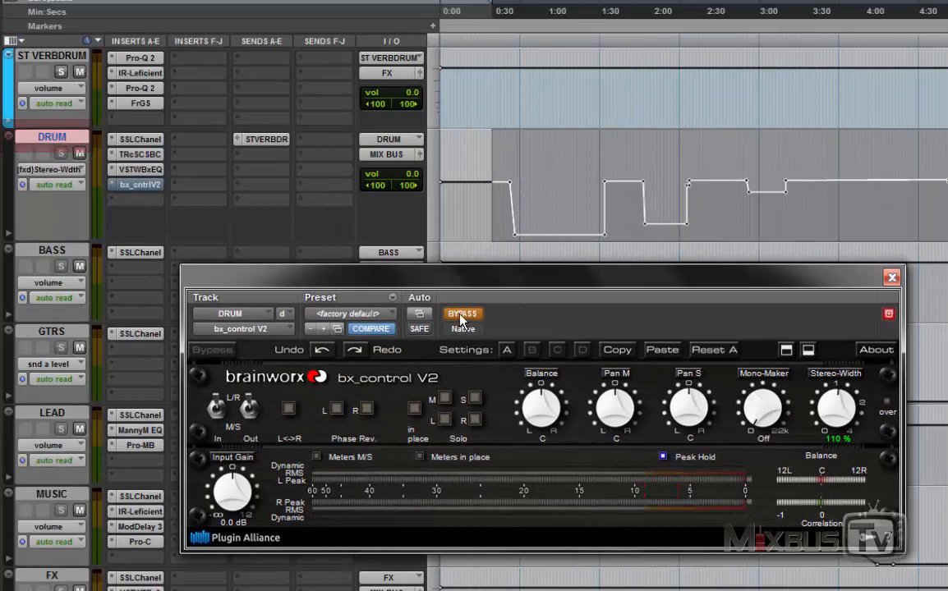
{"action": "left_click", "coordinate": [461, 317]}
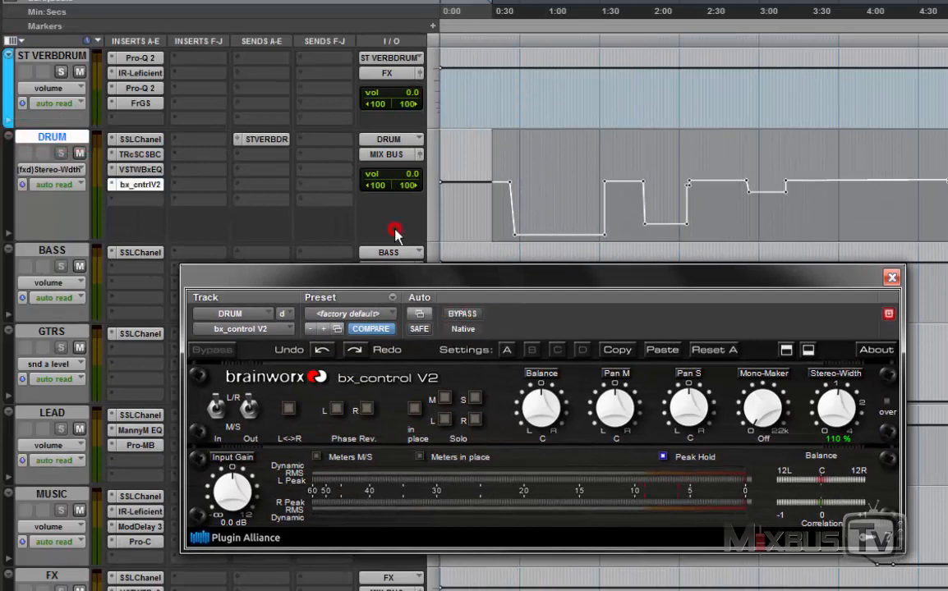
Step: Play from just before the first Stereo-Width drop on the DRUM track and watch the bx_control V2 width follow the automation
{"action": "left_click", "coordinate": [502, 204]}
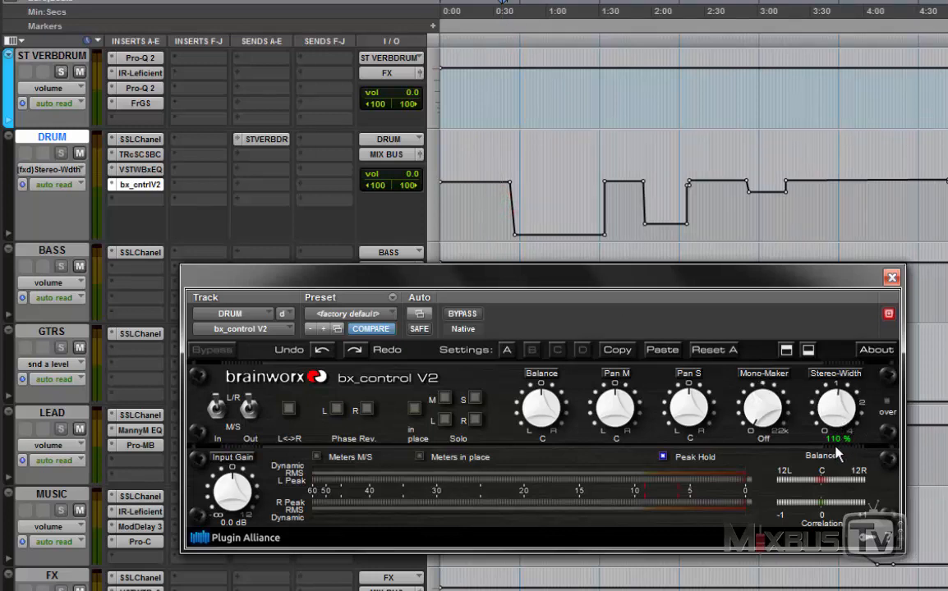
{"action": "left_click", "coordinate": [387, 226]}
{"action": "key", "text": "t"}
{"action": "key", "text": "t"}
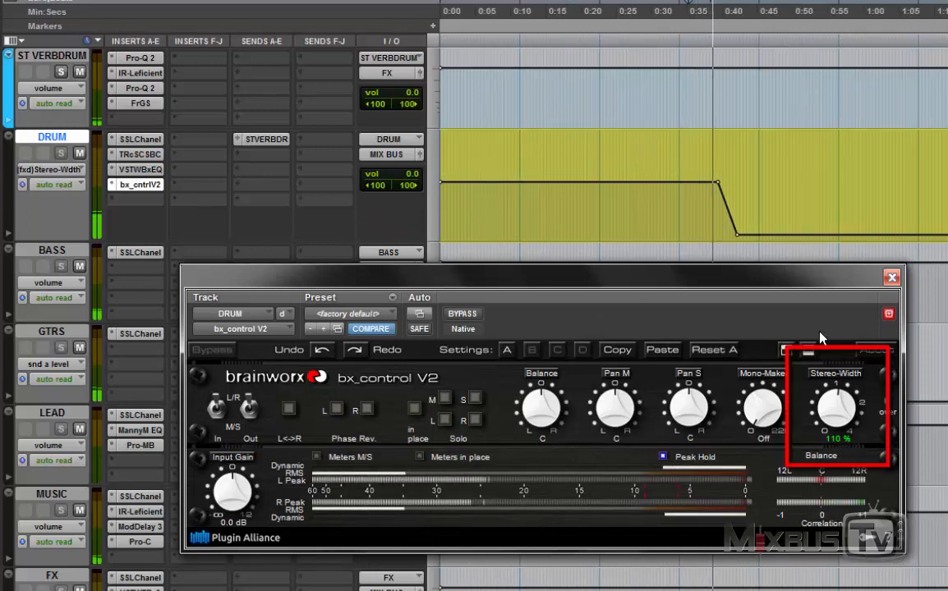
{"action": "left_click_drag", "start_coordinate": [835, 407], "coordinate": [855, 439]}
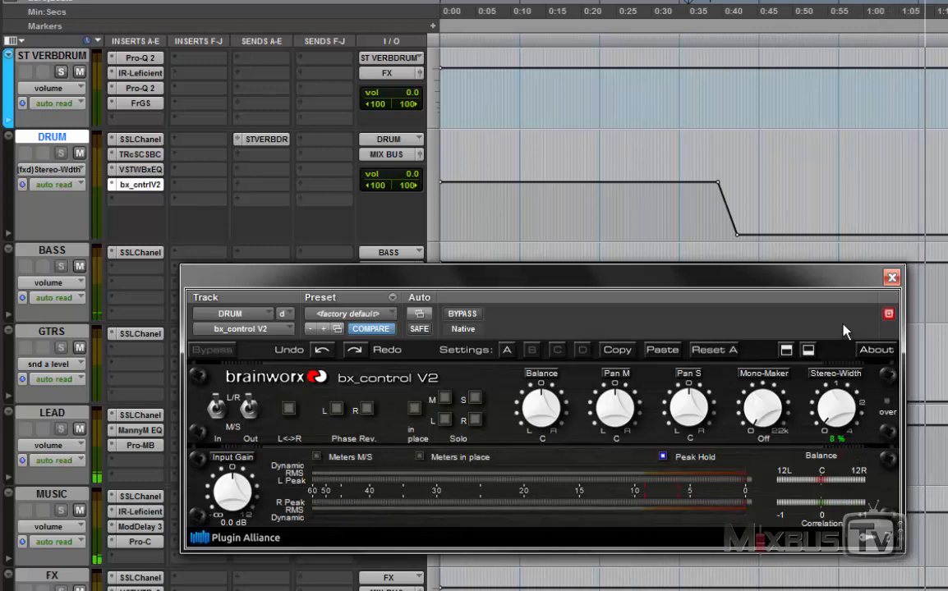
{"action": "left_click", "coordinate": [391, 218]}
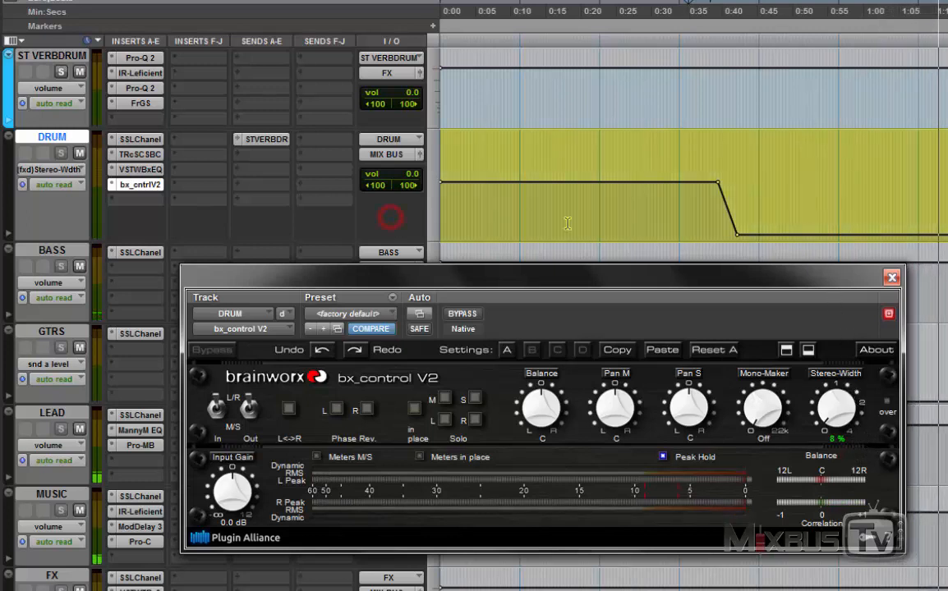
Step: Play the second Stereo-Width drop from bar 81, bypassing and re-enabling bx_control V2 to compare the sound
{"action": "scroll", "coordinate": [591, 228], "scroll_direction": "right", "scroll_amount": 3}
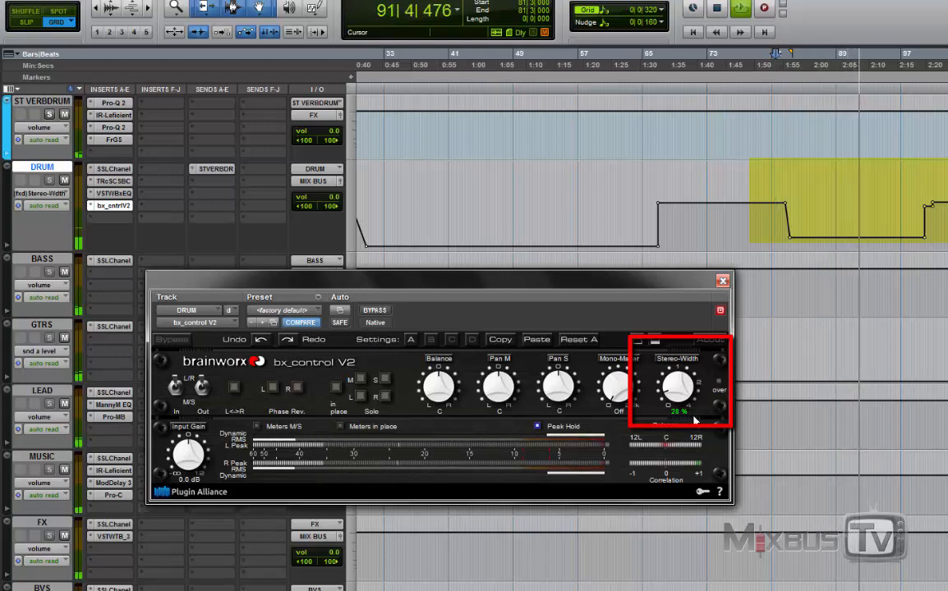
{"action": "left_click", "coordinate": [380, 314]}
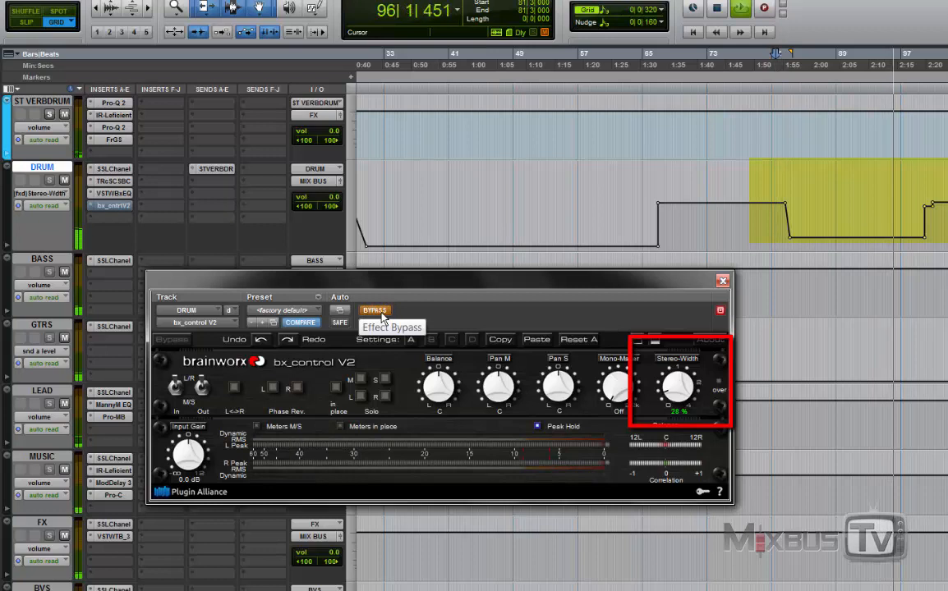
{"action": "left_click", "coordinate": [380, 315]}
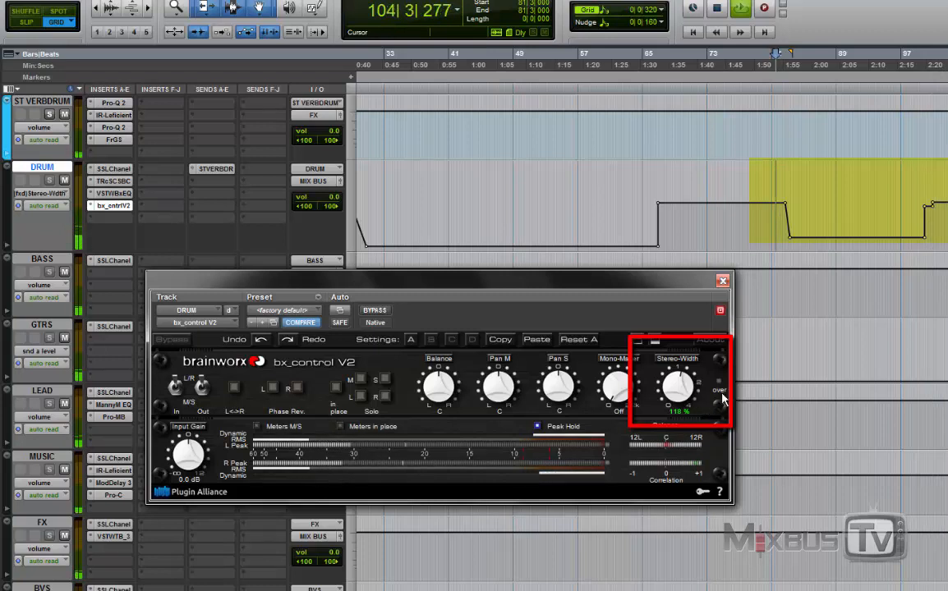
Step: Select the third Stereo-Width dip on the DRUM track, from bar 122 to bar 143, and play it
{"action": "left_click", "coordinate": [313, 238]}
{"action": "key", "text": "r"}
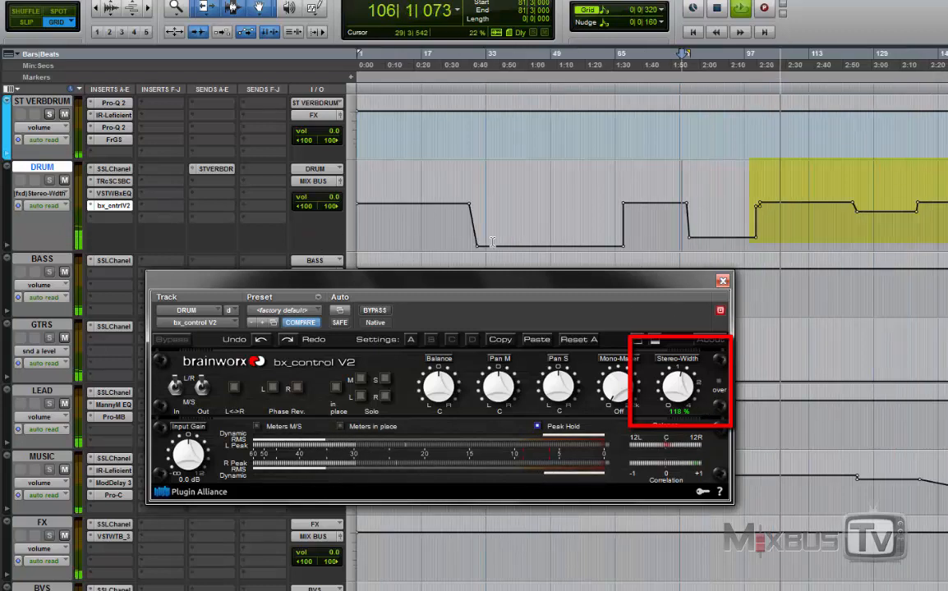
{"action": "key", "text": "r"}
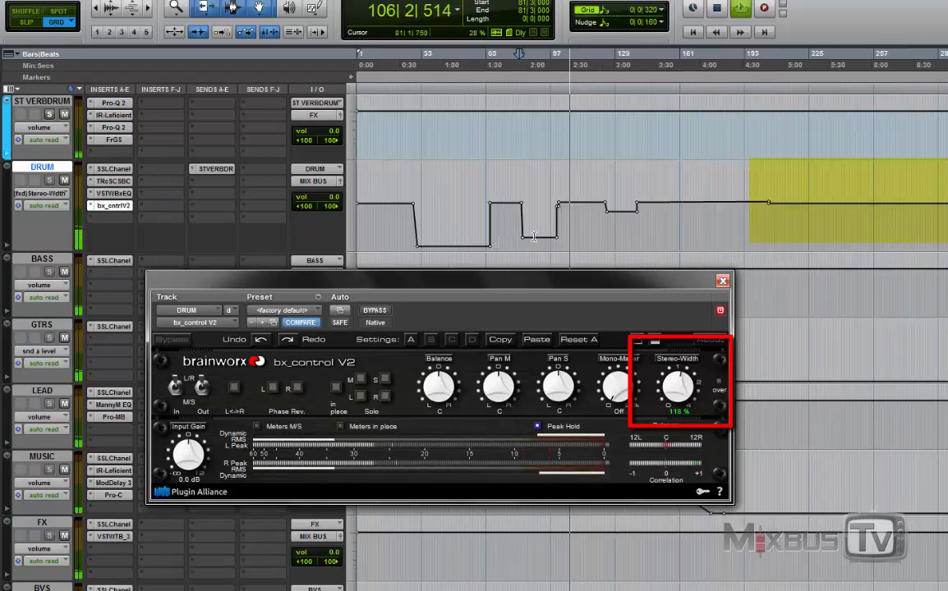
{"action": "left_click", "coordinate": [591, 223]}
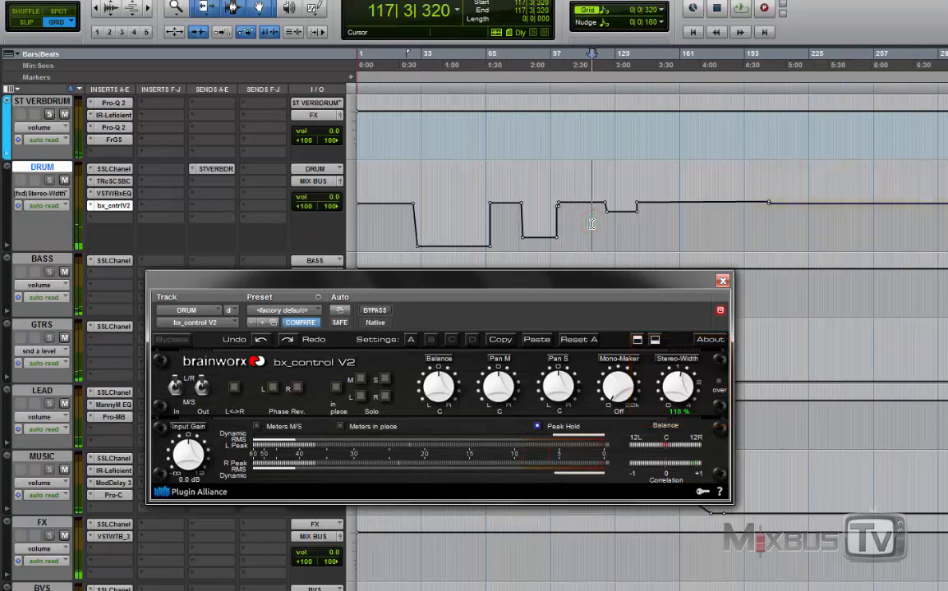
{"action": "key", "text": "t"}
{"action": "key", "text": "t"}
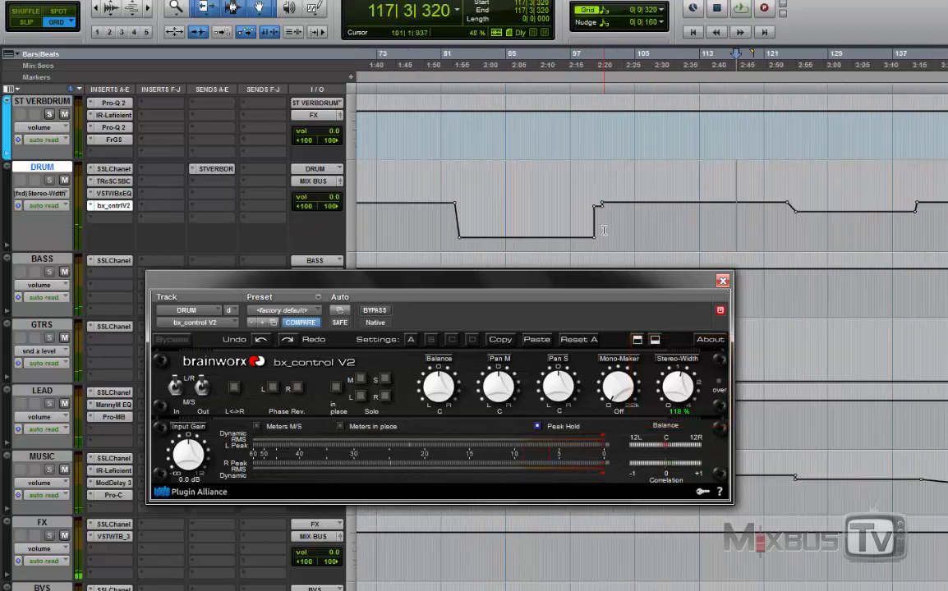
{"action": "left_click", "coordinate": [773, 222]}
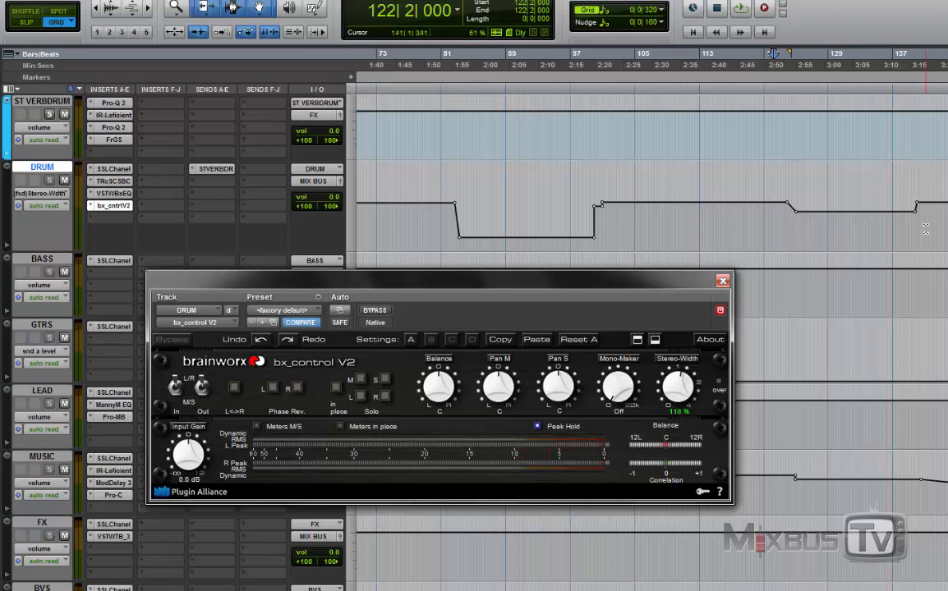
{"action": "left_click_drag", "start_coordinate": [773, 216], "coordinate": [946, 226]}
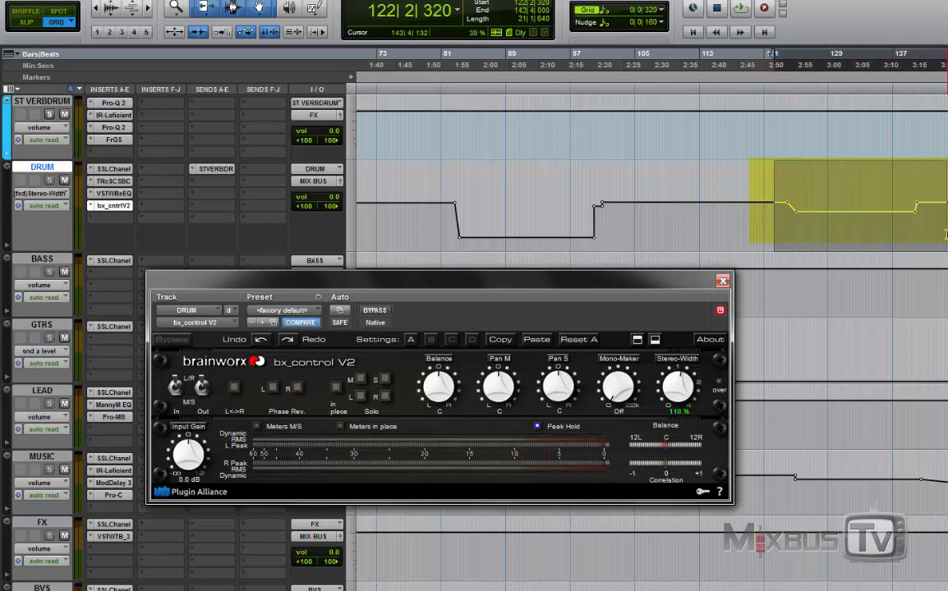
{"action": "key", "text": "space"}
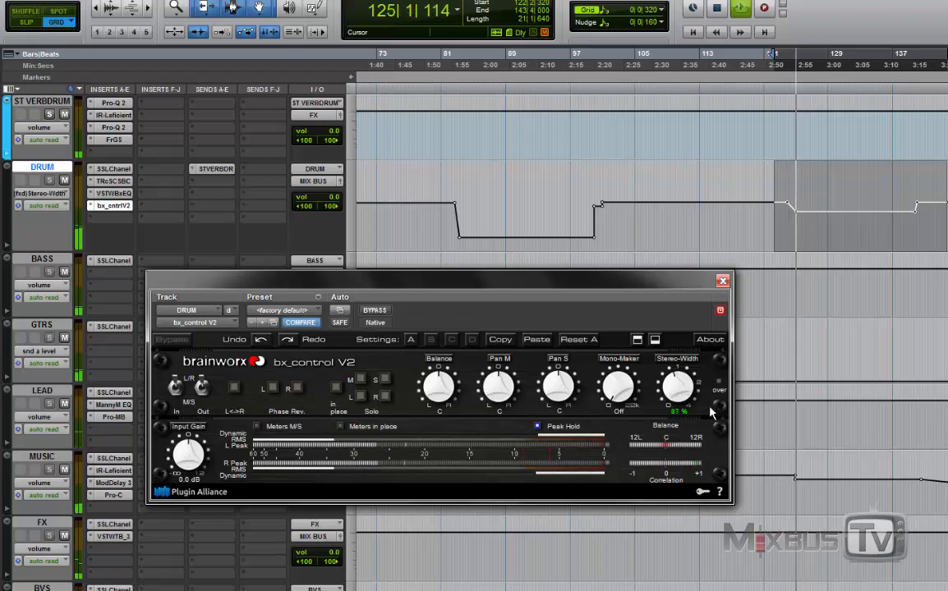
Step: Play the third Stereo-Width dip from bar 124 and again from bar 137 past its end, and stop playback
{"action": "left_click", "coordinate": [787, 226]}
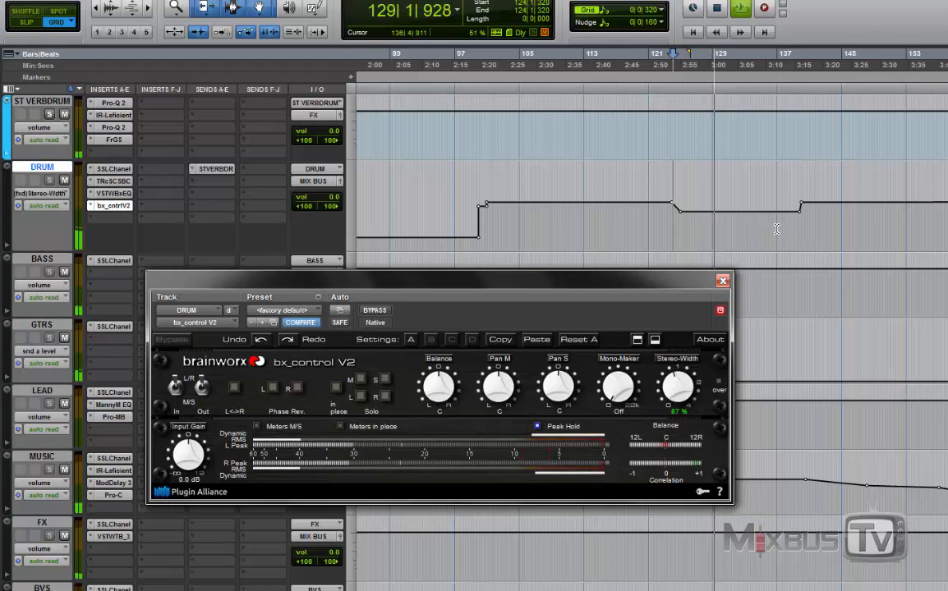
{"action": "left_click", "coordinate": [776, 229]}
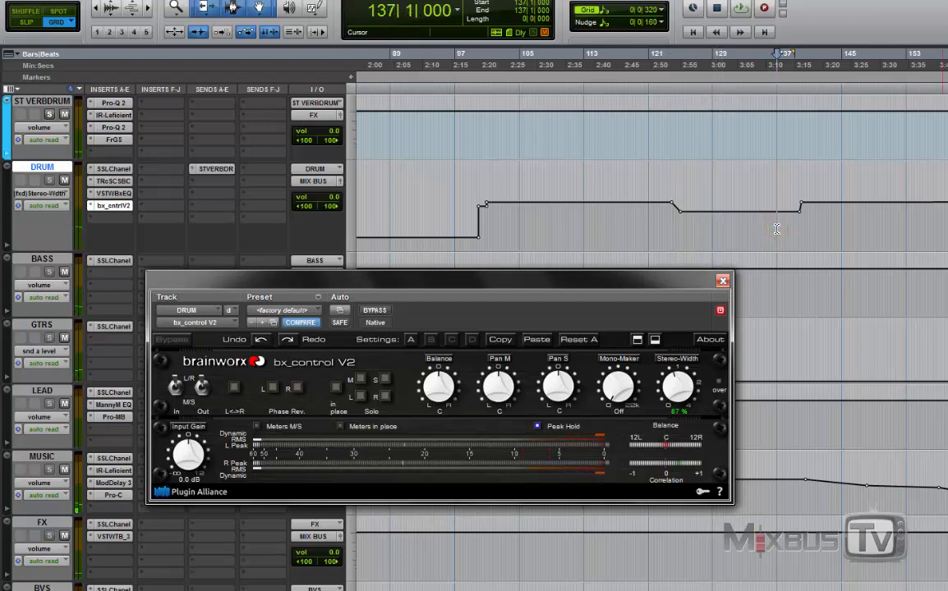
{"action": "key", "text": "space"}
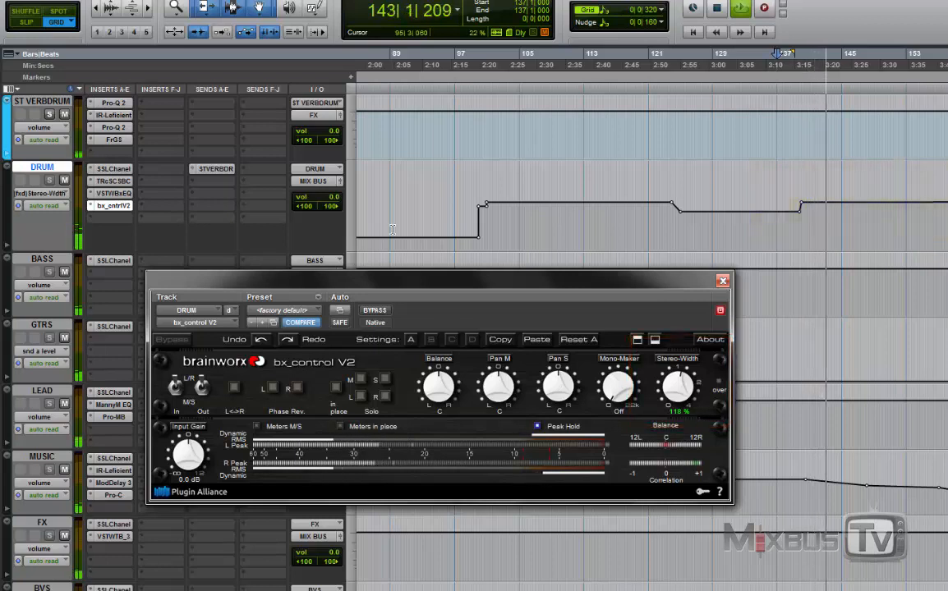
{"action": "left_click", "coordinate": [319, 234]}
{"action": "key", "text": "r"}
{"action": "key", "text": "r"}
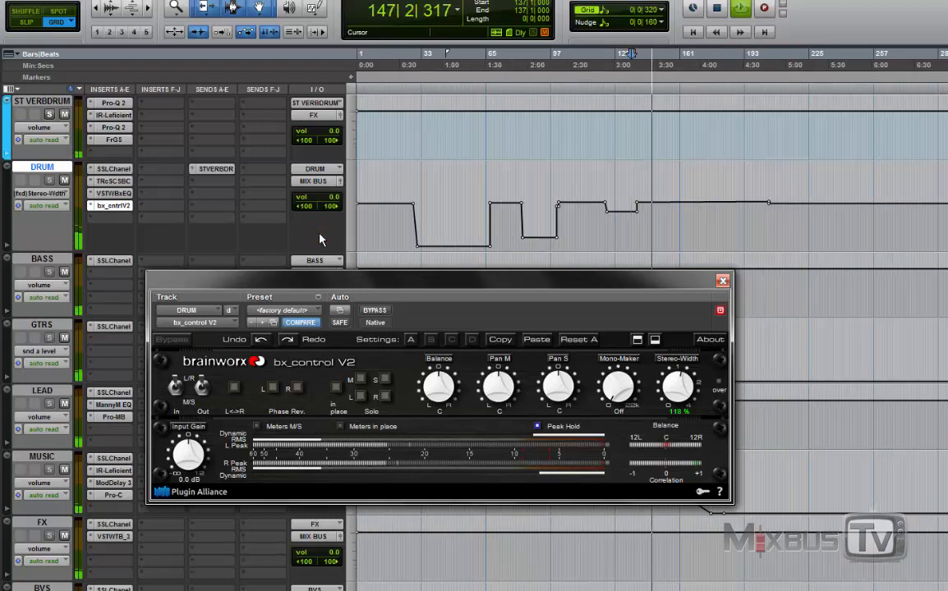
{"action": "key", "text": "space"}
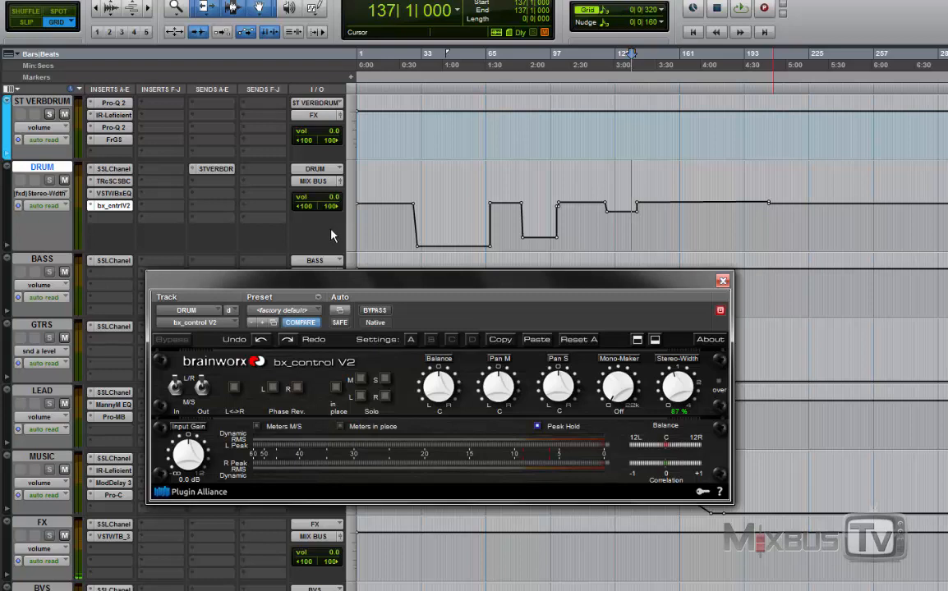
Step: Compare the Stereo-Width setting at bar 20, before the first drop on the DRUM track, with bar 41 inside it
{"action": "key", "text": "r"}
{"action": "left_click", "coordinate": [377, 227]}
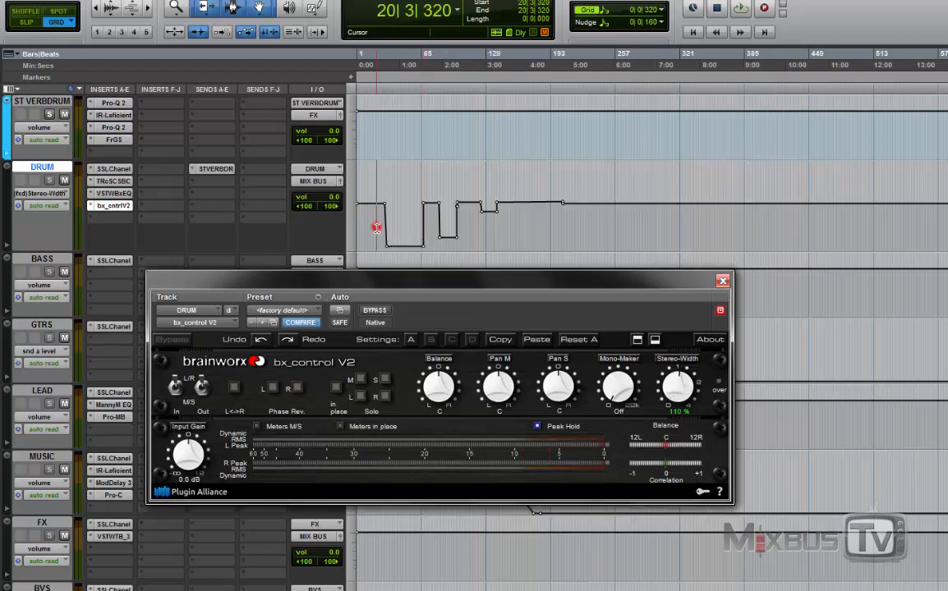
{"action": "key", "text": "t"}
{"action": "key", "text": "t"}
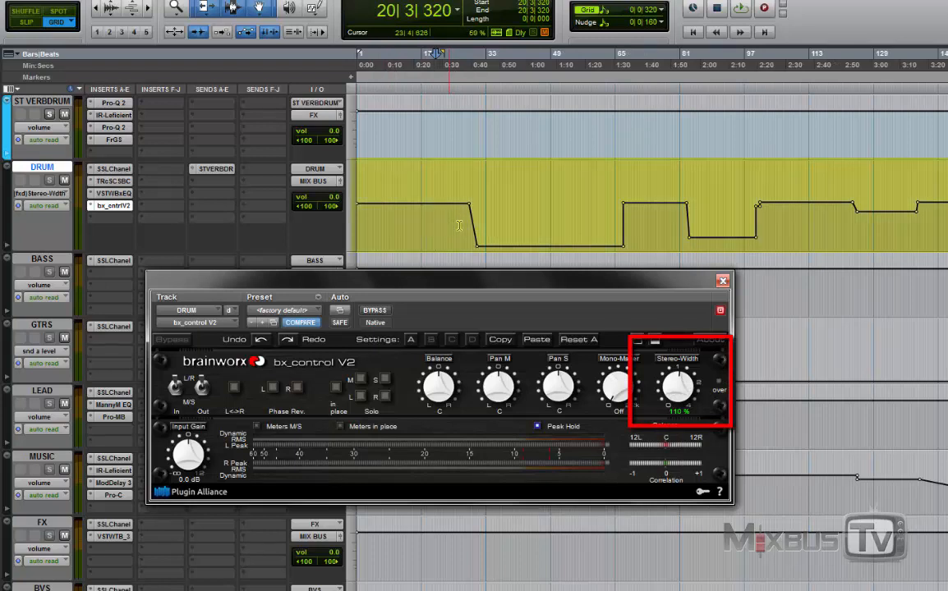
{"action": "left_click", "coordinate": [519, 219]}
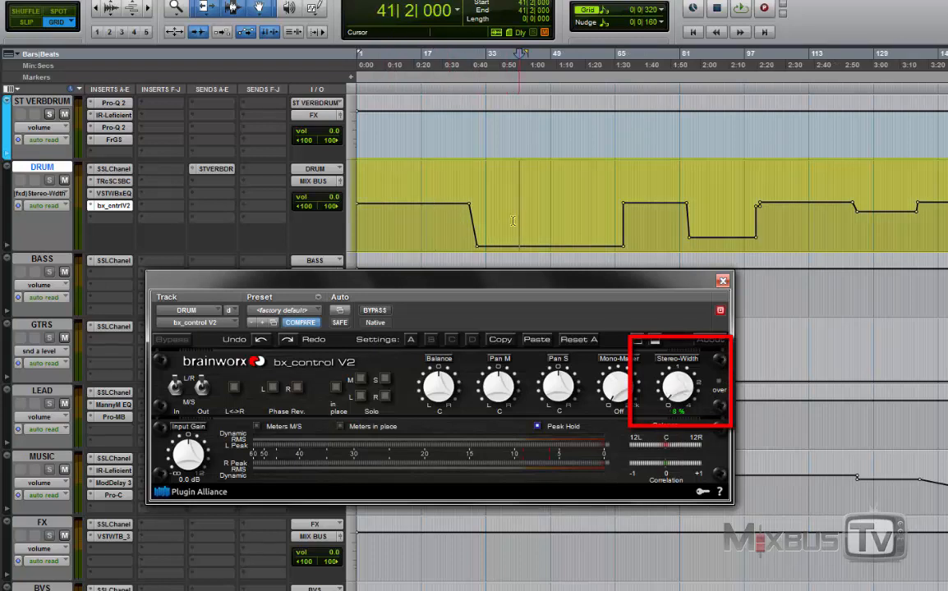
Step: Compare the DRUM track's Stereo-Width setting at bars 72 and 89, and select part of the first drop from bar 38 to bar 58
{"action": "left_click", "coordinate": [644, 221]}
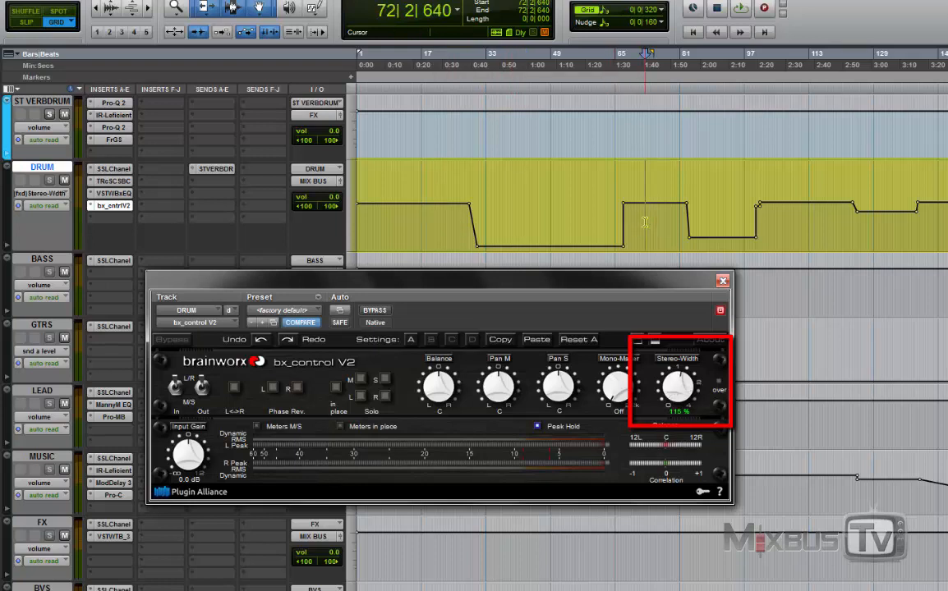
{"action": "left_click", "coordinate": [712, 218]}
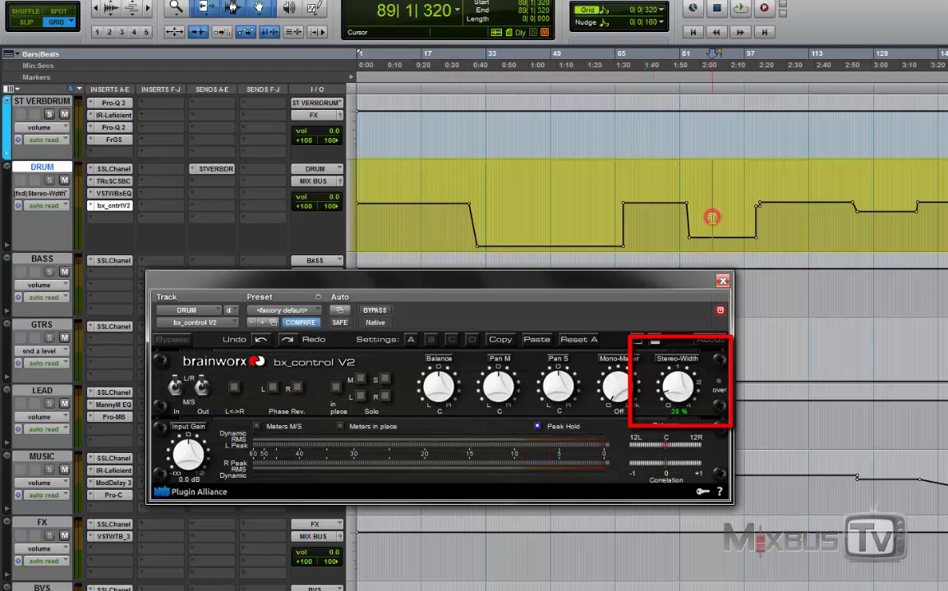
{"action": "scroll", "coordinate": [712, 219], "scroll_direction": "right", "scroll_amount": 4}
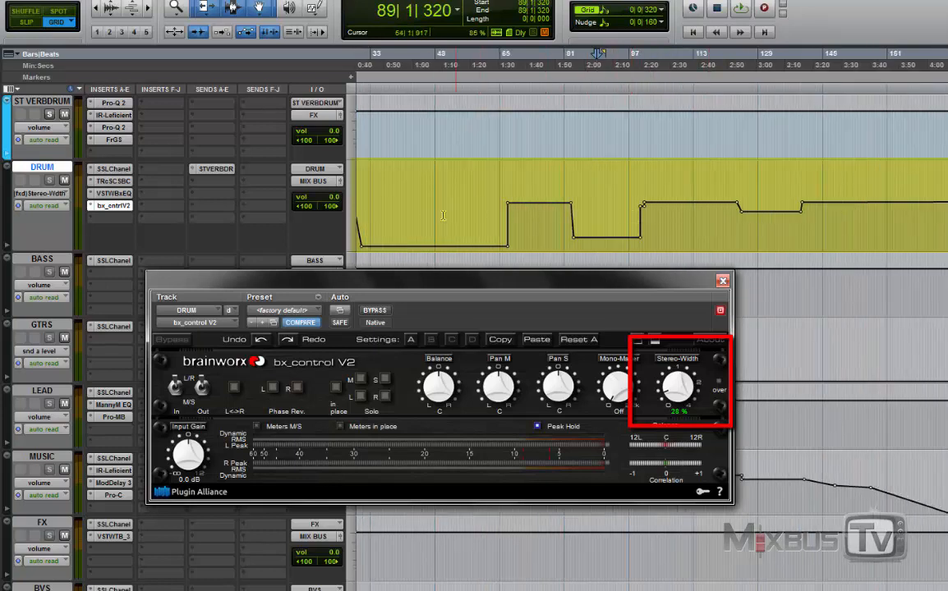
{"action": "left_click_drag", "start_coordinate": [393, 209], "coordinate": [474, 213]}
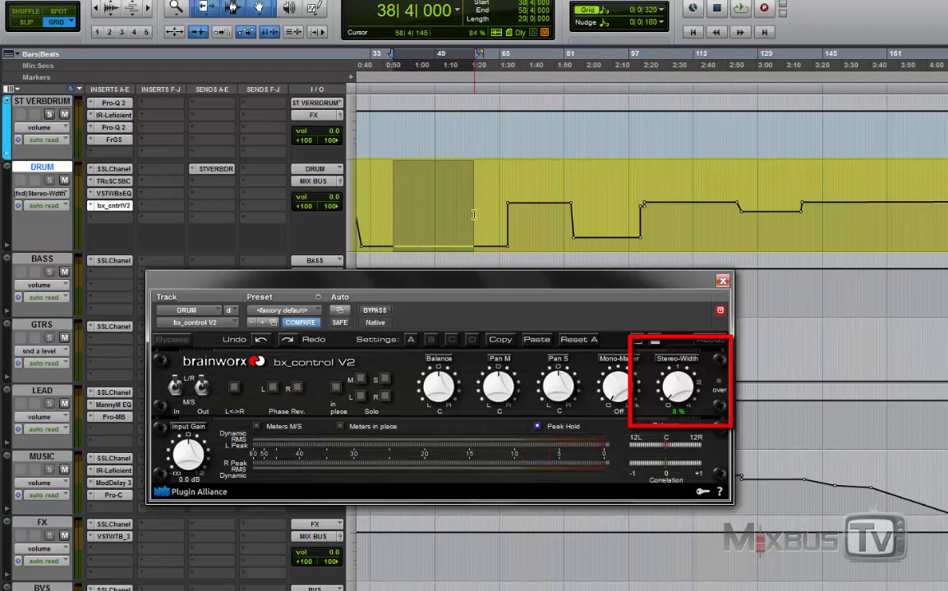
Step: Check the Stereo-Width setting on the DRUM track at bars 21, 52, 70, 89 and 92, across the first two drops
{"action": "scroll", "coordinate": [474, 215], "scroll_direction": "down", "scroll_amount": 1}
{"action": "left_click", "coordinate": [398, 220]}
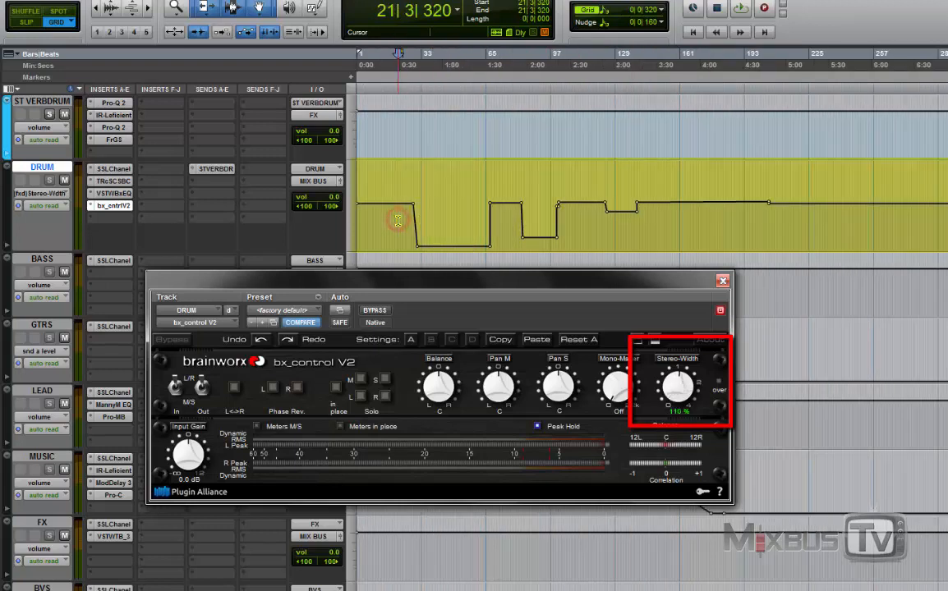
{"action": "left_click", "coordinate": [460, 218]}
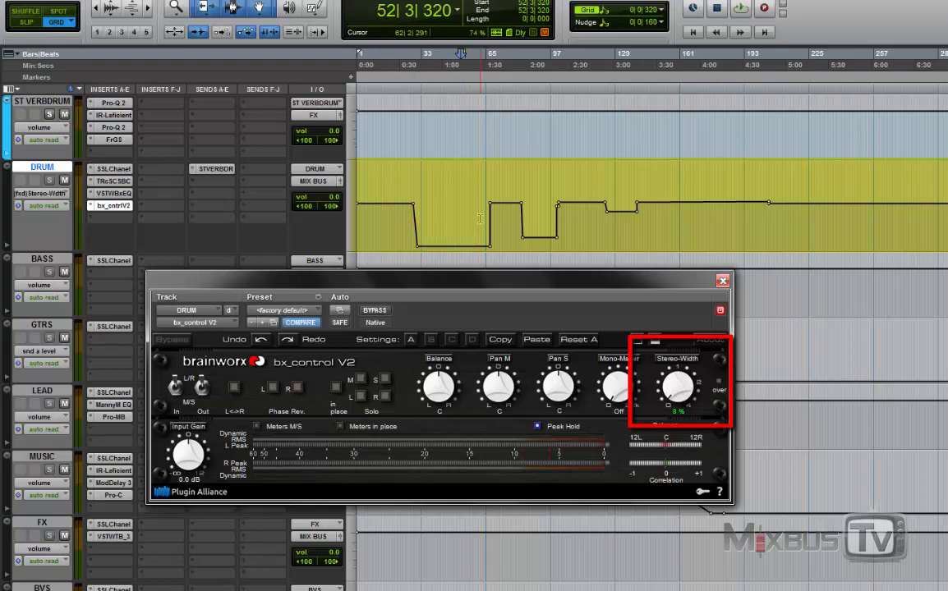
{"action": "left_click", "coordinate": [497, 218]}
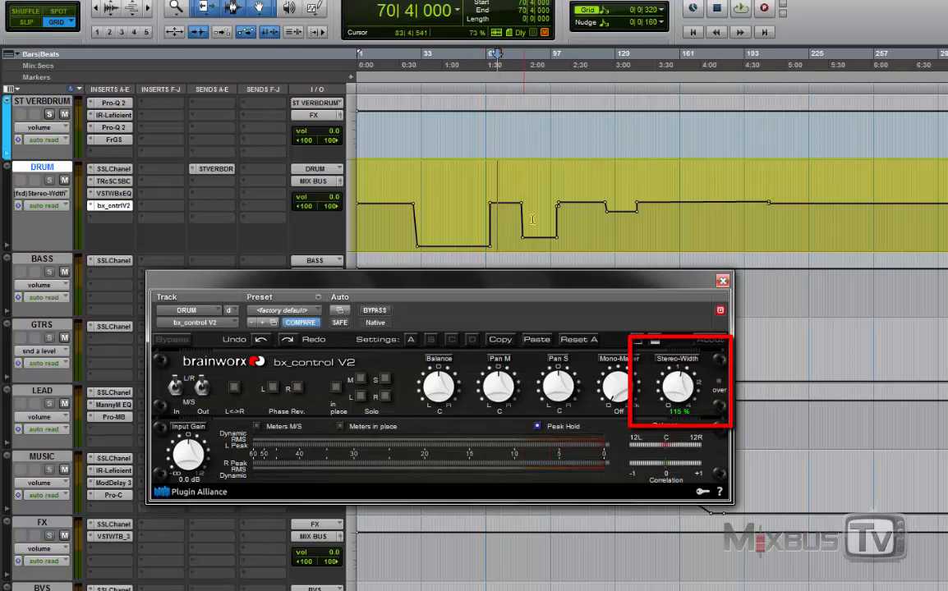
{"action": "left_click", "coordinate": [535, 218]}
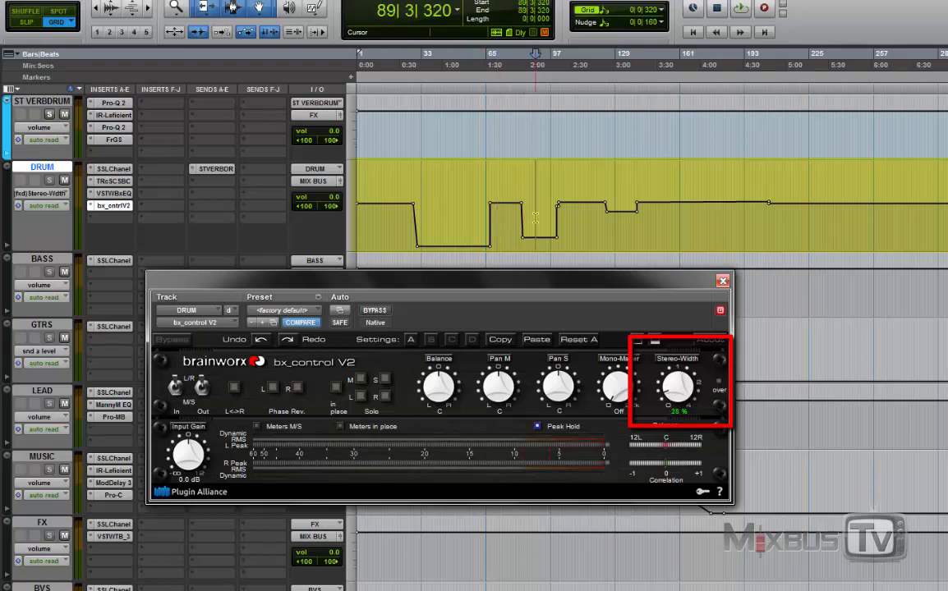
{"action": "left_click", "coordinate": [446, 212]}
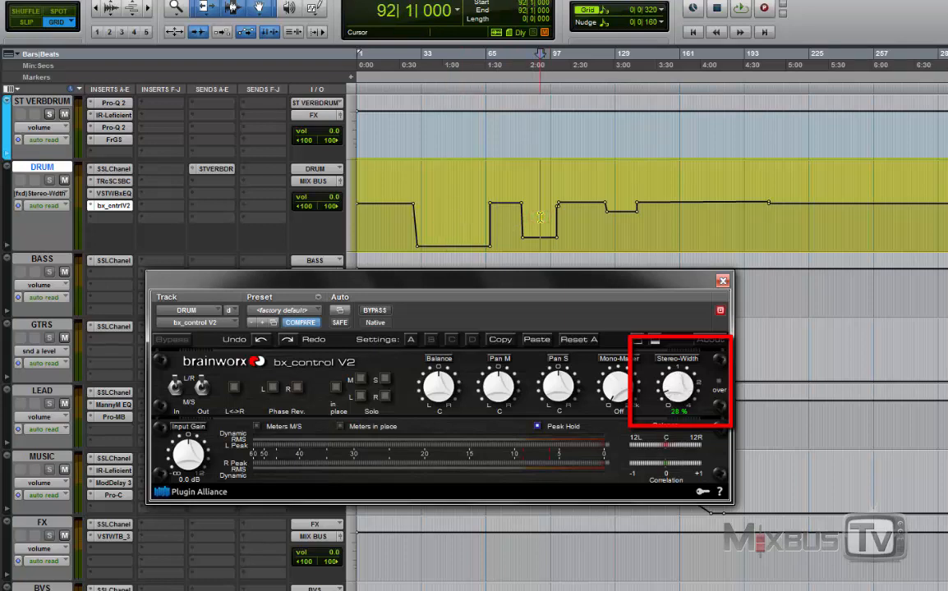
Step: Check the Stereo-Width setting around and beyond the third dip, at bars 109, 131, 143, 201 and 192
{"action": "left_click", "coordinate": [575, 221]}
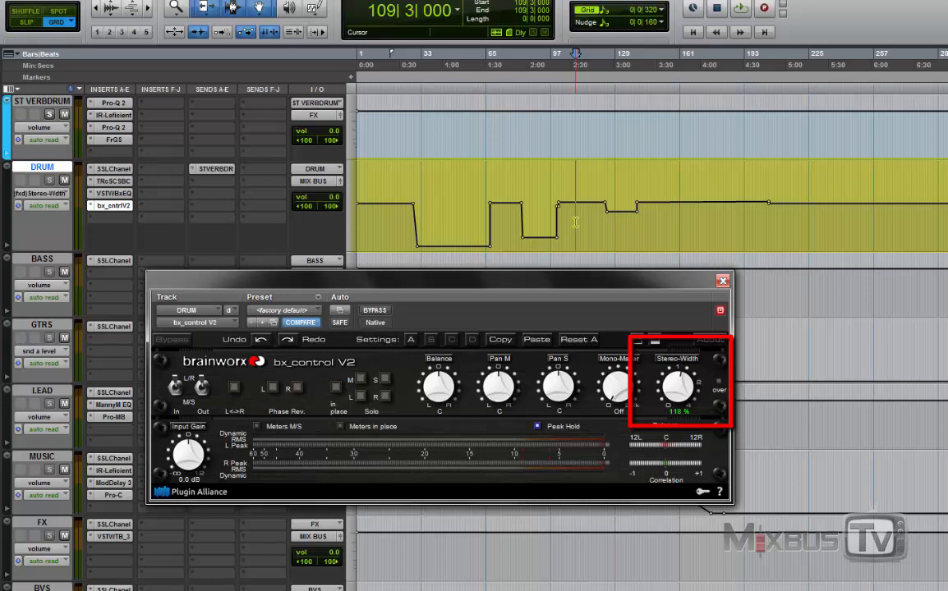
{"action": "left_click", "coordinate": [618, 220]}
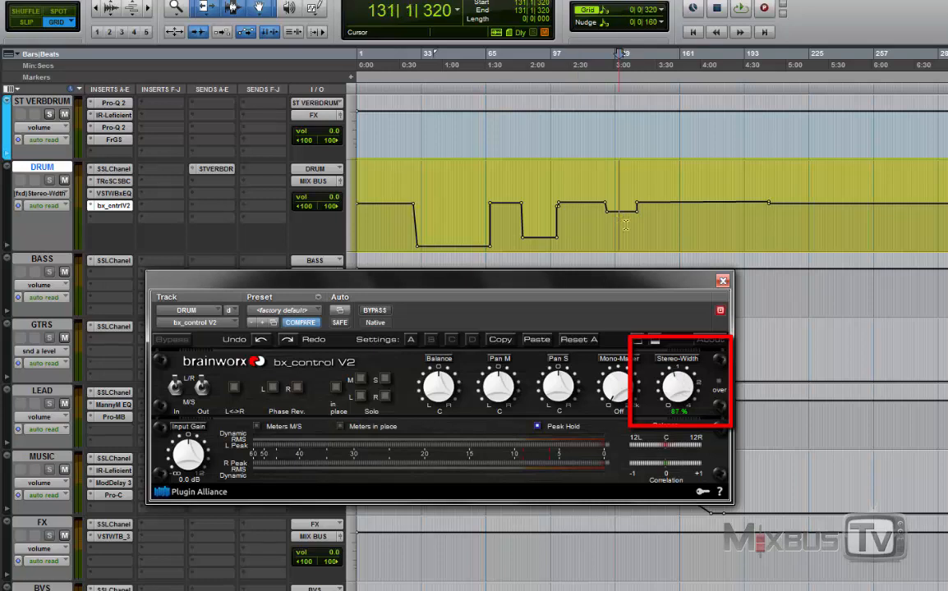
{"action": "left_click", "coordinate": [643, 224]}
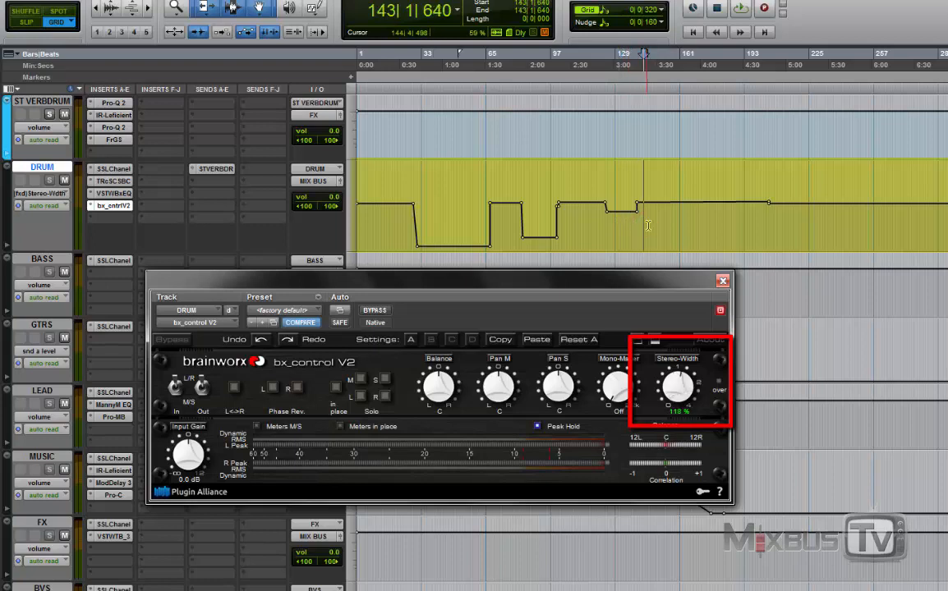
{"action": "left_click", "coordinate": [761, 217]}
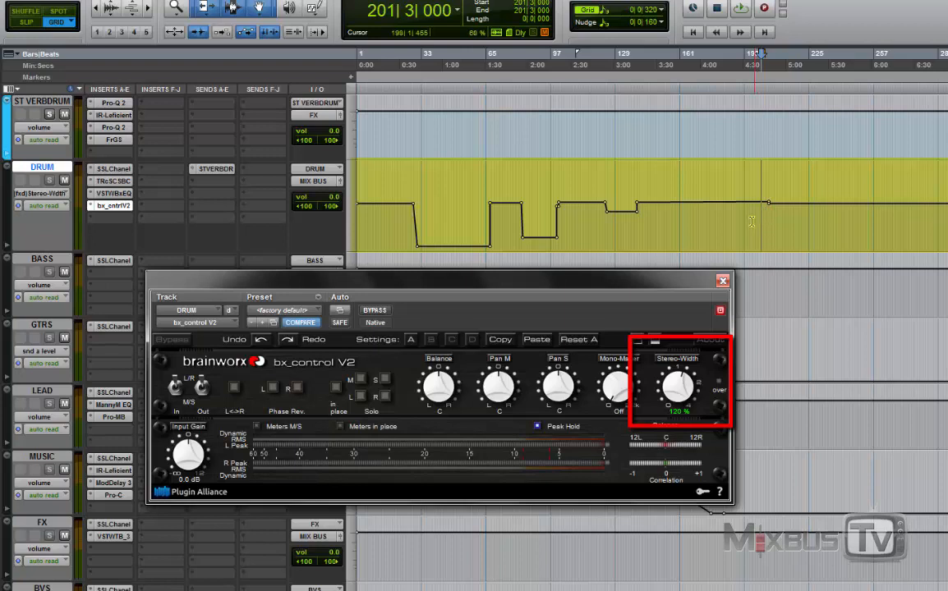
{"action": "left_click", "coordinate": [743, 220]}
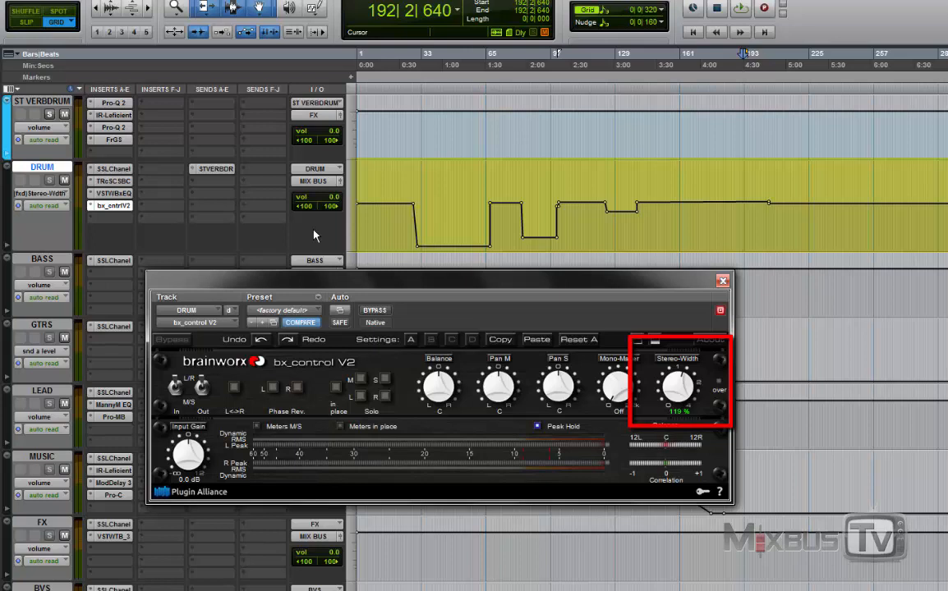
Step: Highlight the DRUM Stereo-Width automation from bar 12 to bar 207, and clear the selection by placing the cursor at bar 11
{"action": "left_click_drag", "start_coordinate": [381, 218], "coordinate": [773, 253]}
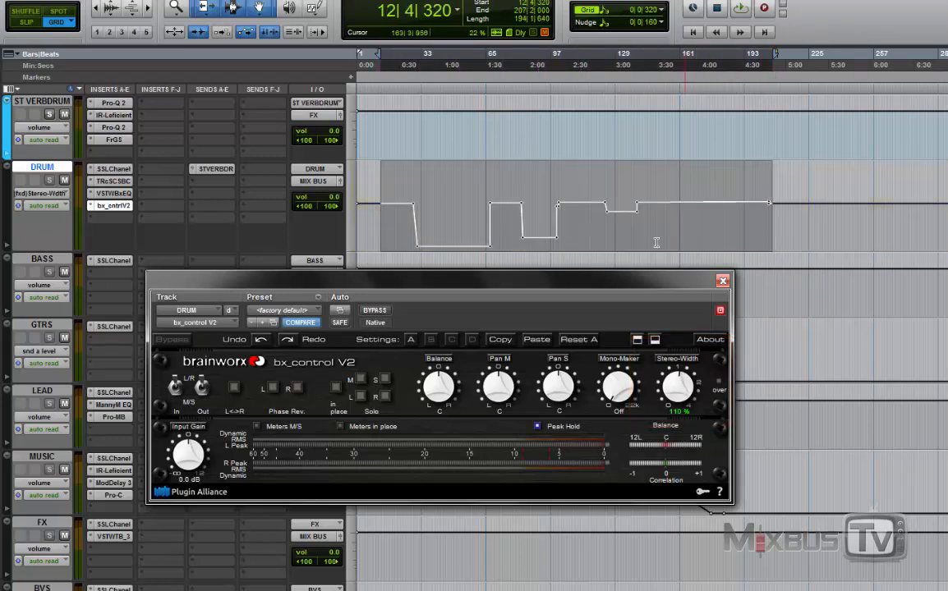
{"action": "left_click", "coordinate": [378, 229]}
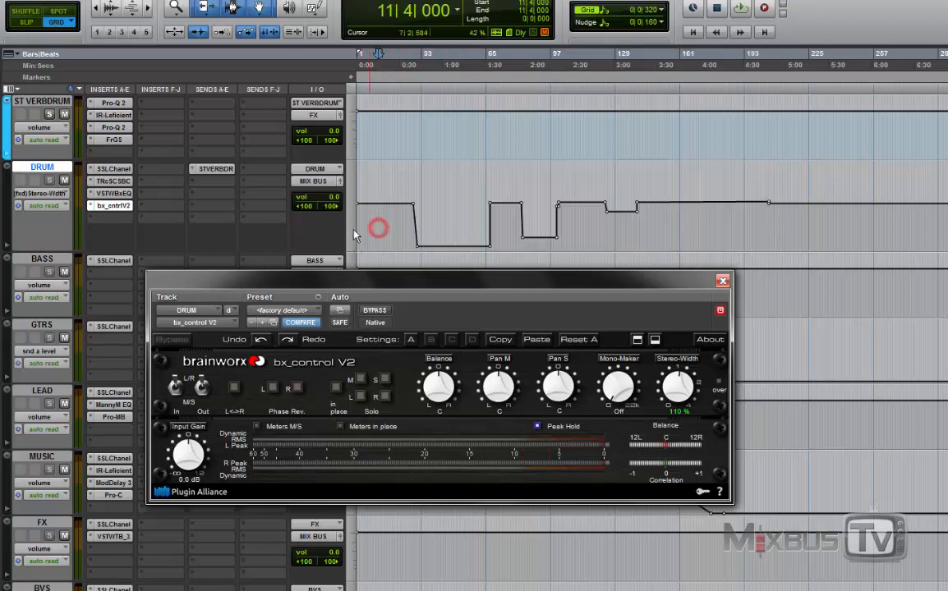
{"action": "key", "text": "r"}
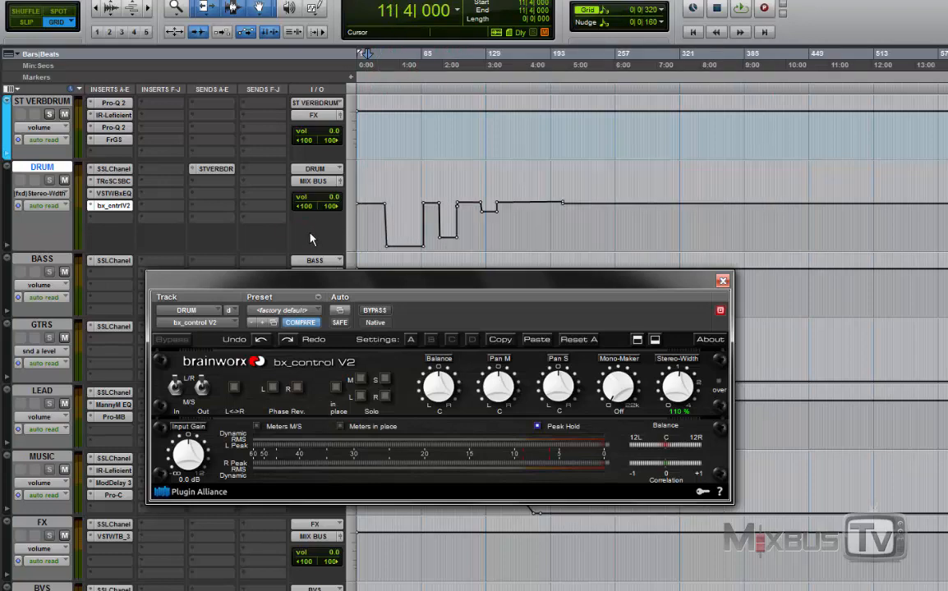
Step: Close bx_control V2 and bring the 08_Overhds track into view with its timeline magnified
{"action": "scroll", "coordinate": [344, 241], "scroll_direction": "down", "scroll_amount": 10}
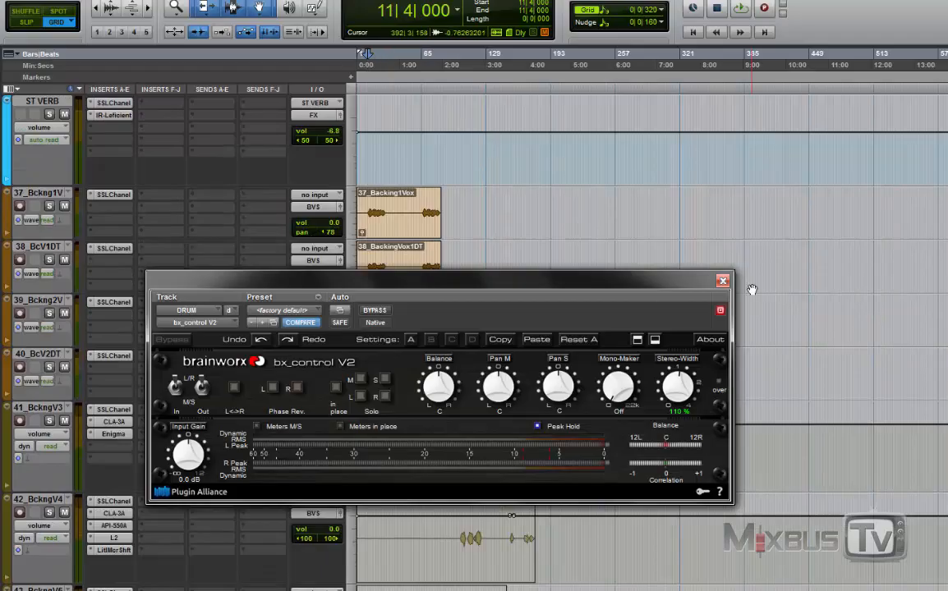
{"action": "left_click", "coordinate": [723, 282]}
{"action": "scroll", "coordinate": [294, 286], "scroll_direction": "up", "scroll_amount": 14}
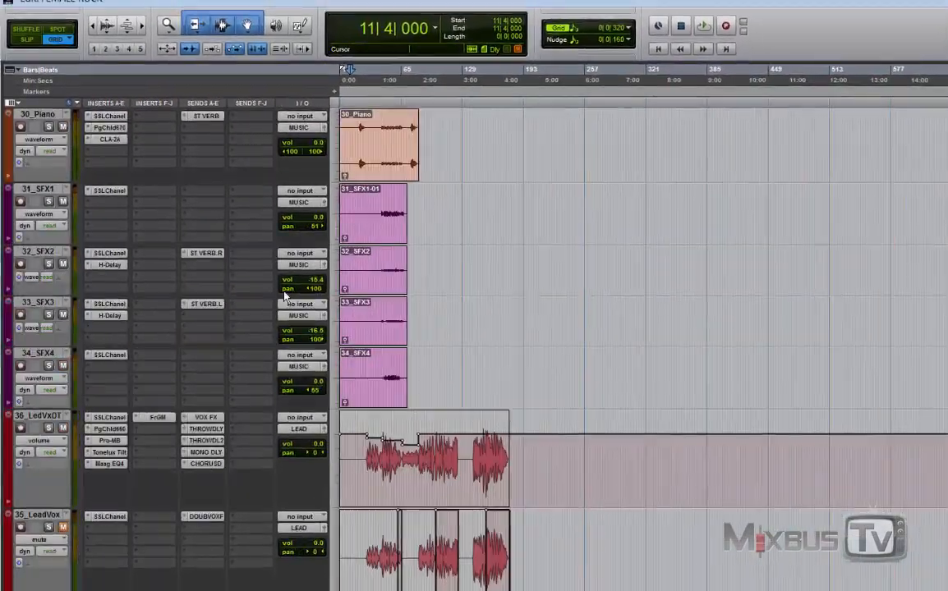
{"action": "scroll", "coordinate": [284, 297], "scroll_direction": "up", "scroll_amount": 15}
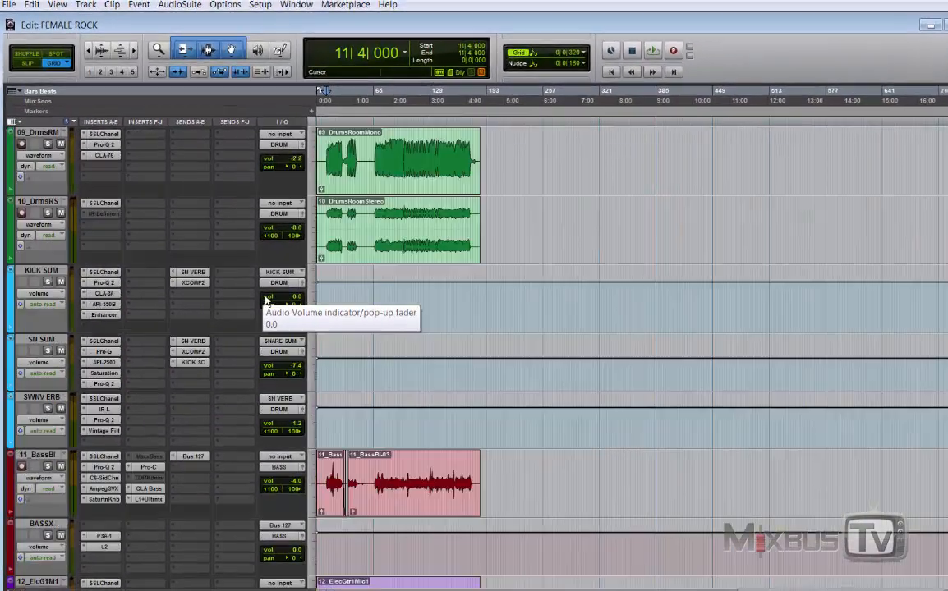
{"action": "scroll", "coordinate": [265, 302], "scroll_direction": "up", "scroll_amount": 3}
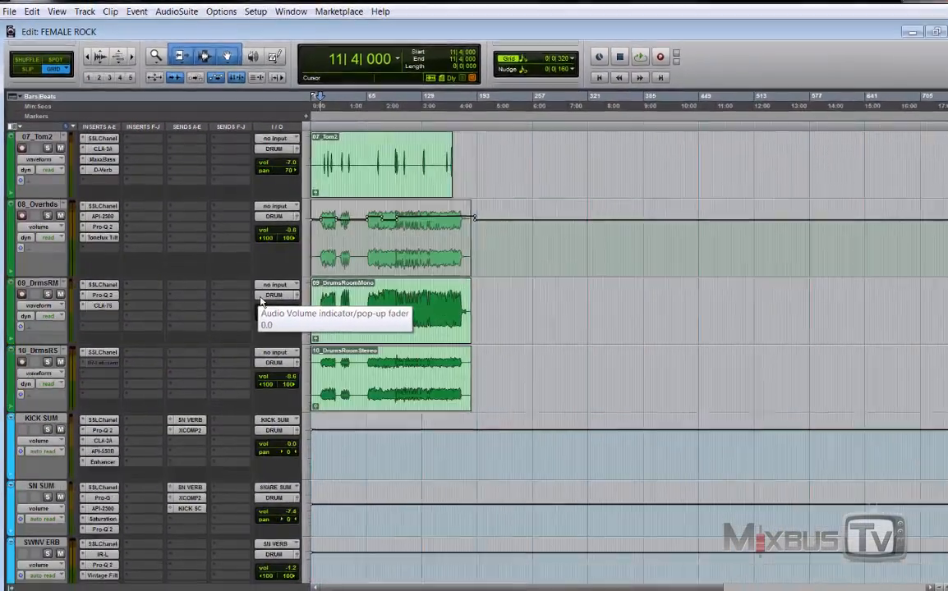
{"action": "left_click", "coordinate": [261, 323]}
{"action": "key", "text": "t"}
{"action": "key", "text": "t"}
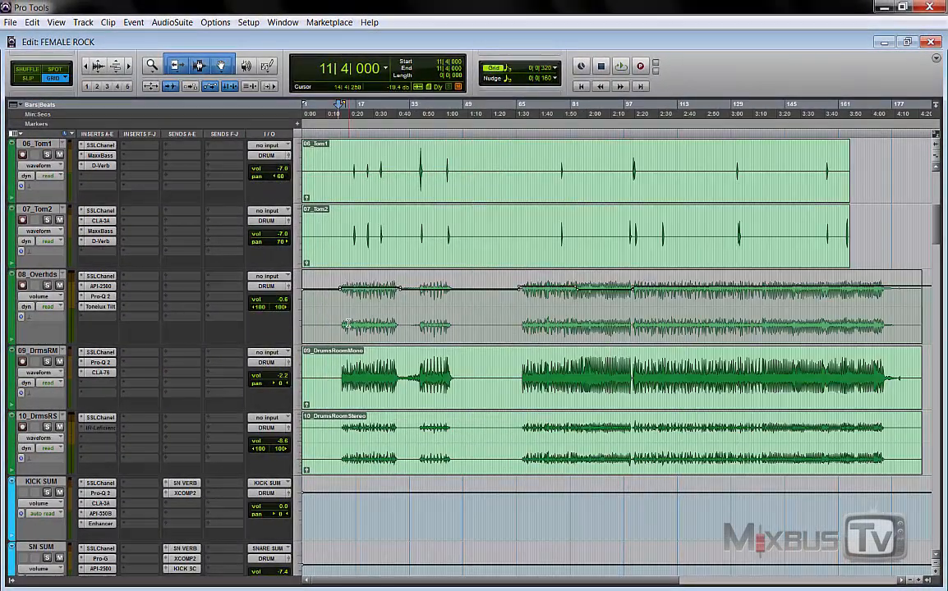
Step: Highlight the 08_Overhds volume automation from bar 8 to bar 179, enlarge the track's height, and place the cursor at bar 20
{"action": "left_click_drag", "start_coordinate": [327, 313], "coordinate": [885, 342]}
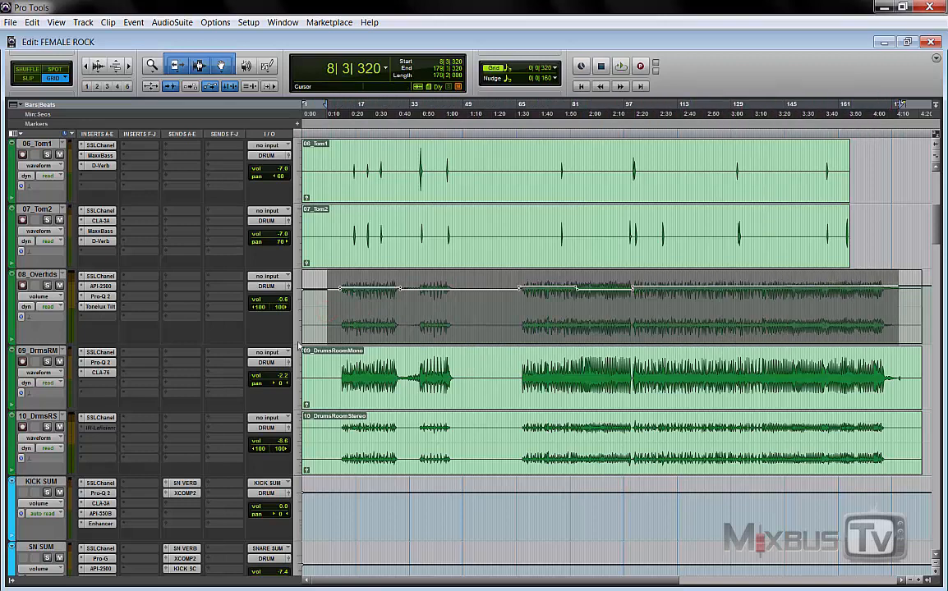
{"action": "left_click_drag", "start_coordinate": [291, 345], "coordinate": [273, 497]}
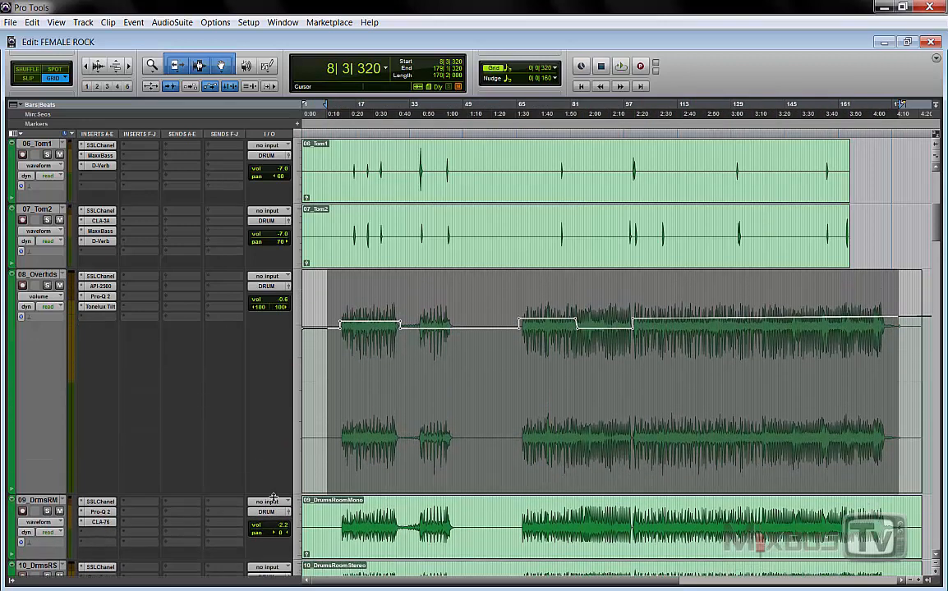
{"action": "left_click", "coordinate": [366, 365]}
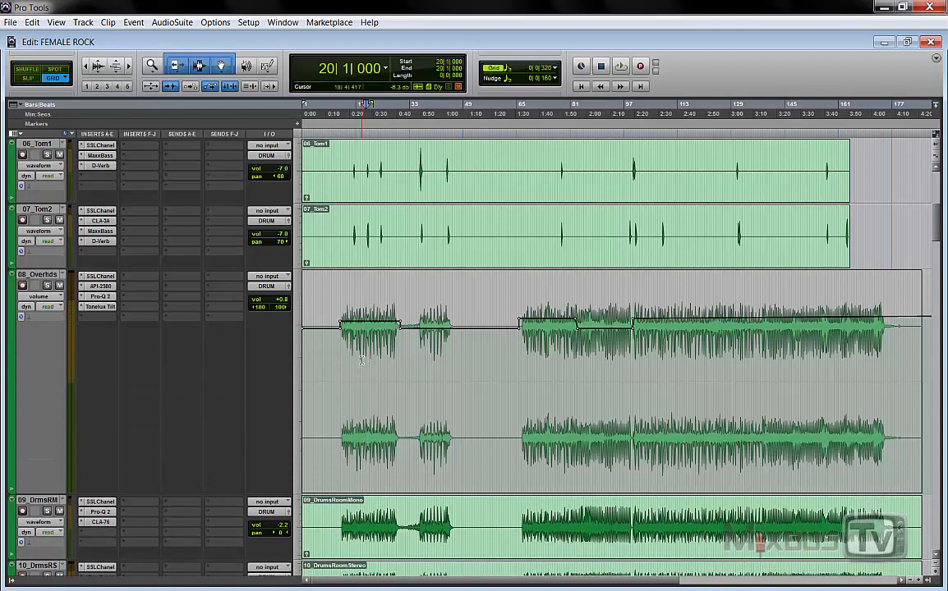
Step: Examine the 08_Overhds volume automation from bar 106 to bar 148, at bar 93, and from bar 12 on
{"action": "left_click_drag", "start_coordinate": [353, 357], "coordinate": [795, 366]}
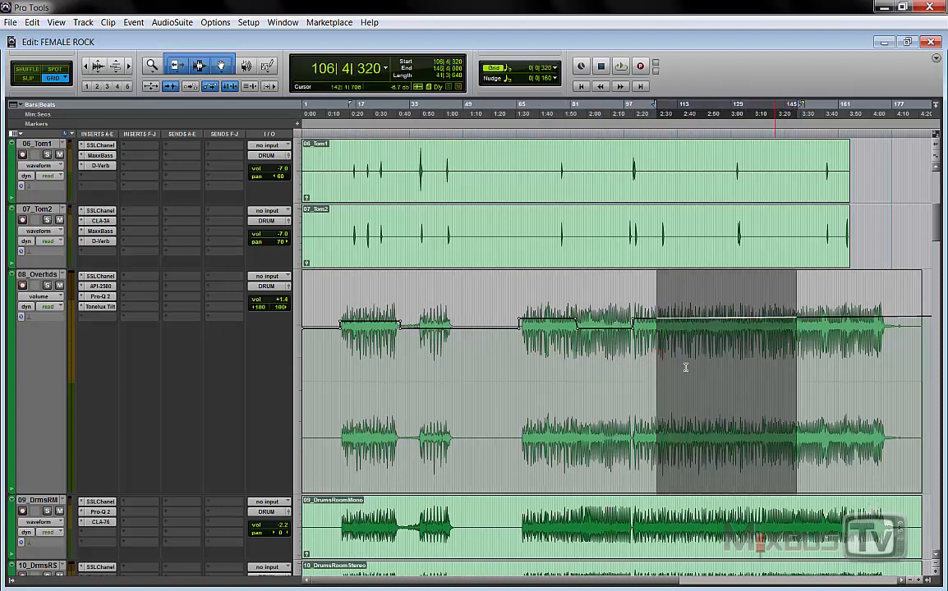
{"action": "left_click", "coordinate": [612, 368]}
{"action": "key", "text": "ctrl+bracketleft"}
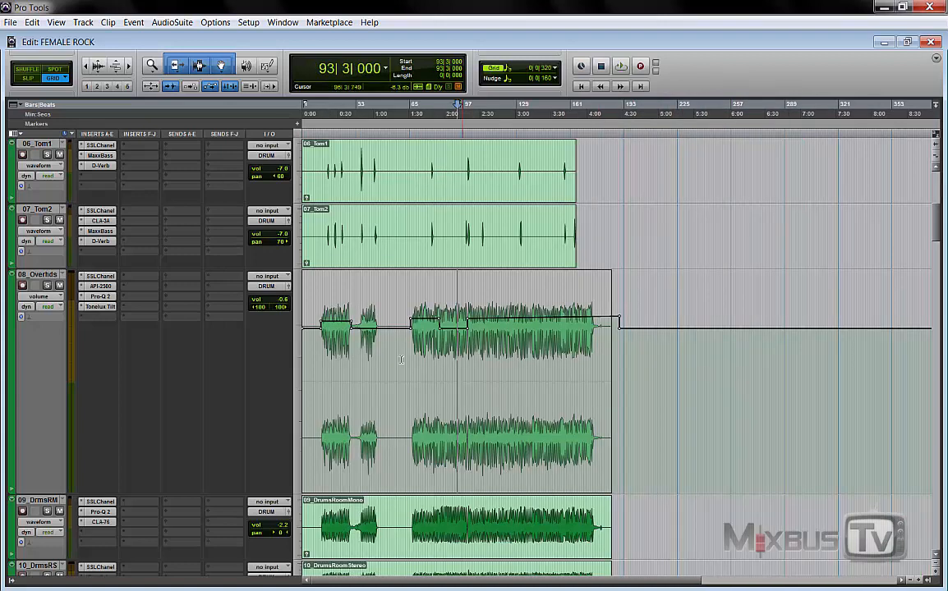
{"action": "left_click", "coordinate": [321, 348]}
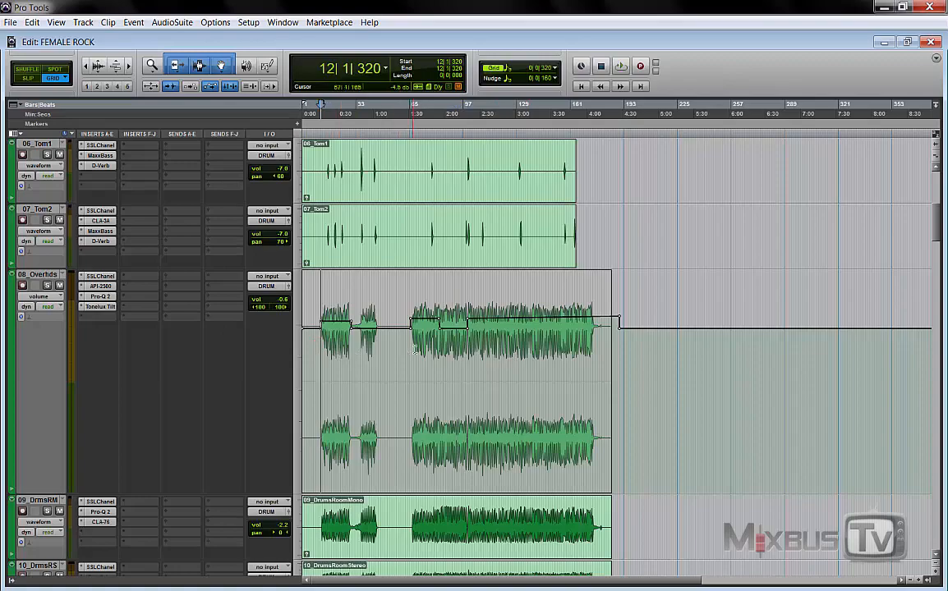
Step: Place the DRUM track directly below 08_Overhds, magnify the timeline, and play from bar 20
{"action": "scroll", "coordinate": [370, 360], "scroll_direction": "down", "scroll_amount": 15}
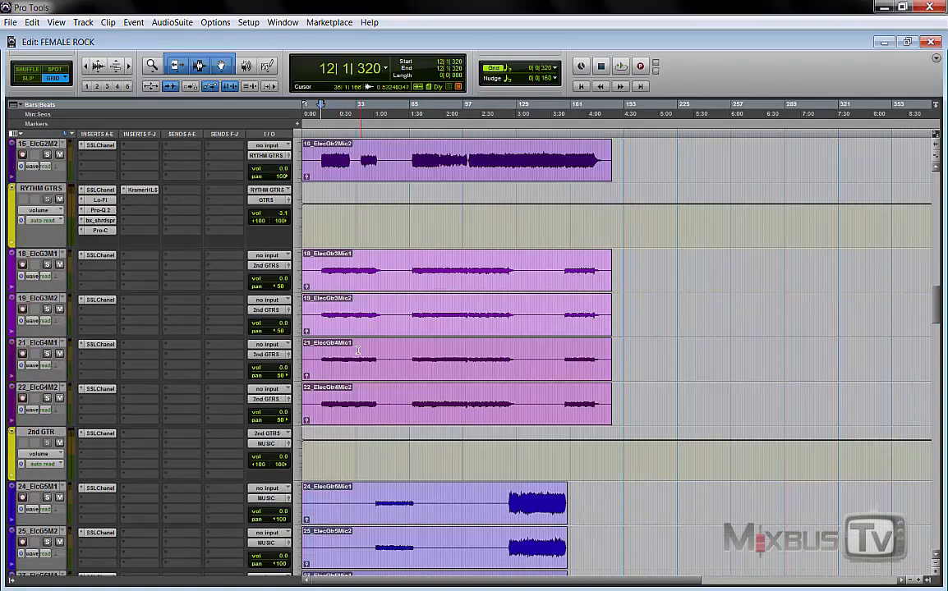
{"action": "scroll", "coordinate": [354, 353], "scroll_direction": "down", "scroll_amount": 18}
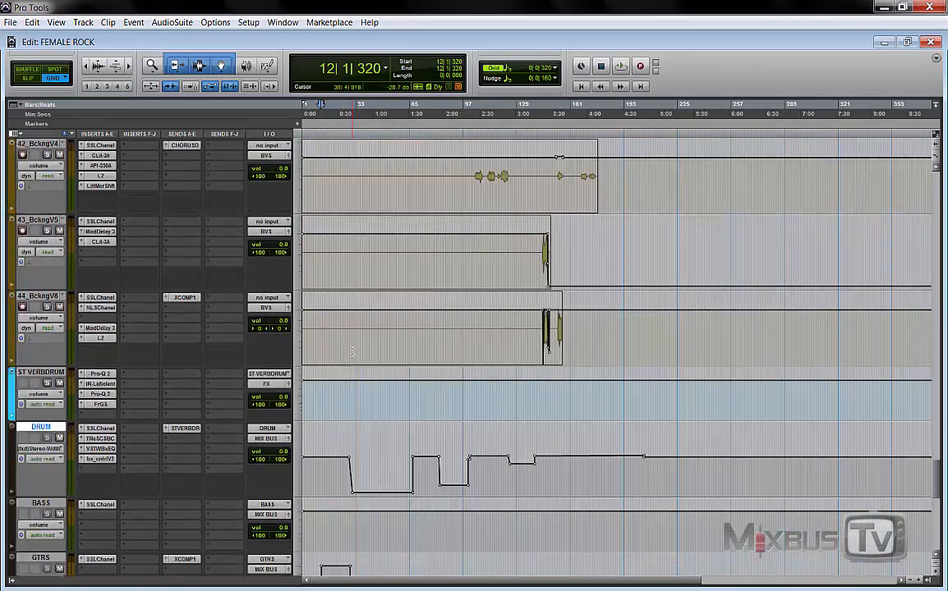
{"action": "scroll", "coordinate": [351, 351], "scroll_direction": "down", "scroll_amount": 4}
{"action": "scroll", "coordinate": [352, 328], "scroll_direction": "up", "scroll_amount": 1}
{"action": "left_click", "coordinate": [338, 238]}
{"action": "key", "text": "t"}
{"action": "key", "text": "t"}
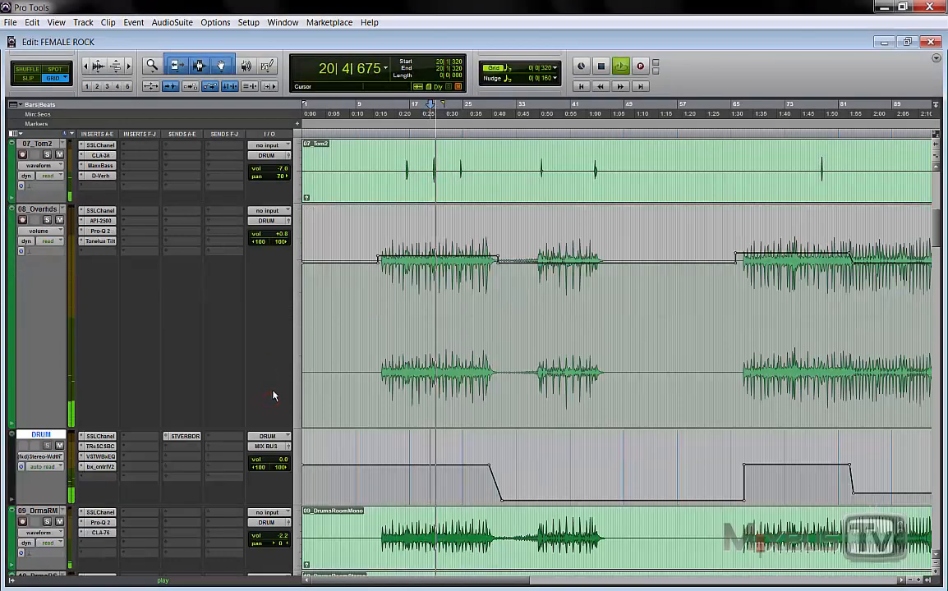
Step: Open bx_control V2 on the DRUM track during playback, then bypass and re-enable it inside the first Stereo-Width drop
{"action": "scroll", "coordinate": [274, 396], "scroll_direction": "down", "scroll_amount": 1}
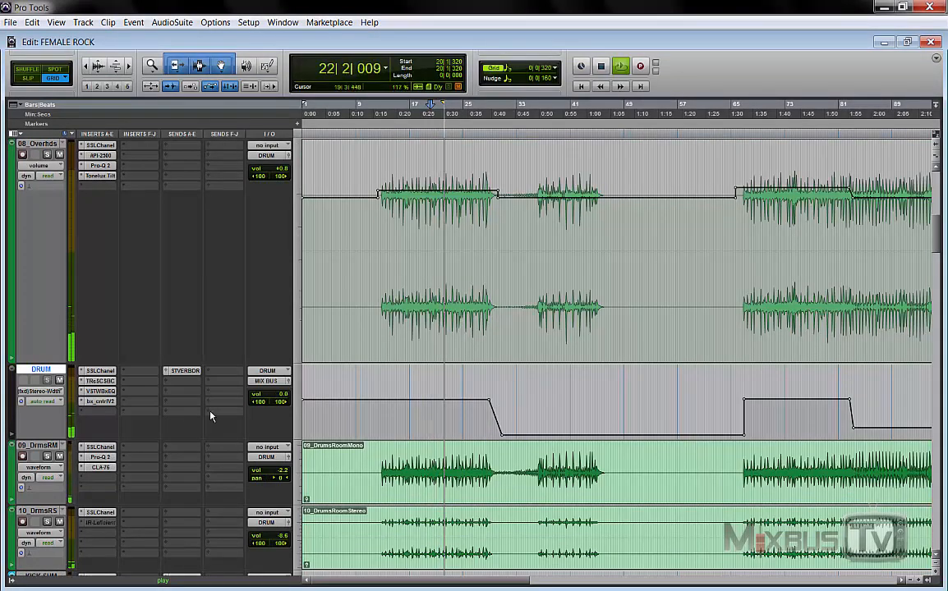
{"action": "left_click", "coordinate": [101, 401]}
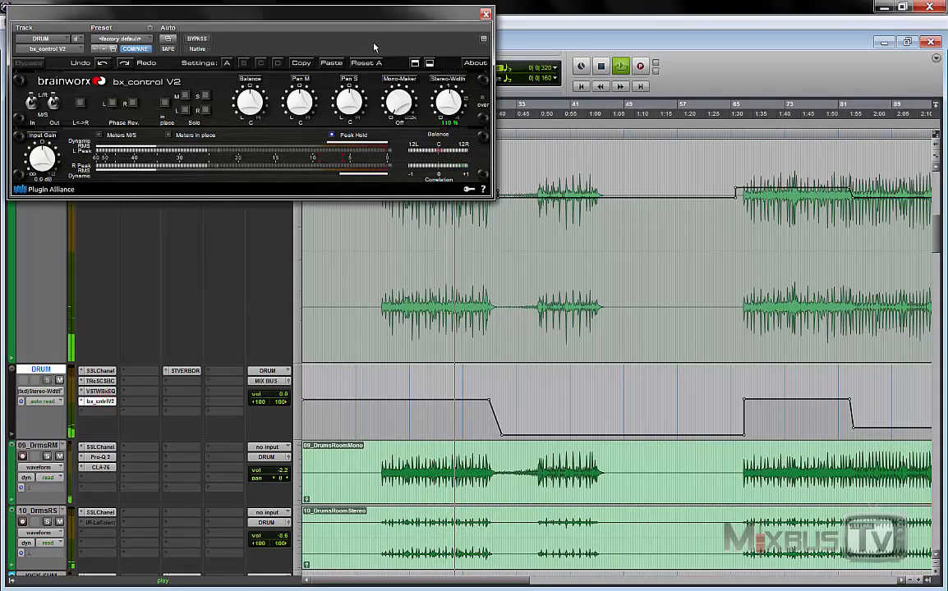
{"action": "left_click_drag", "start_coordinate": [433, 12], "coordinate": [623, 107]}
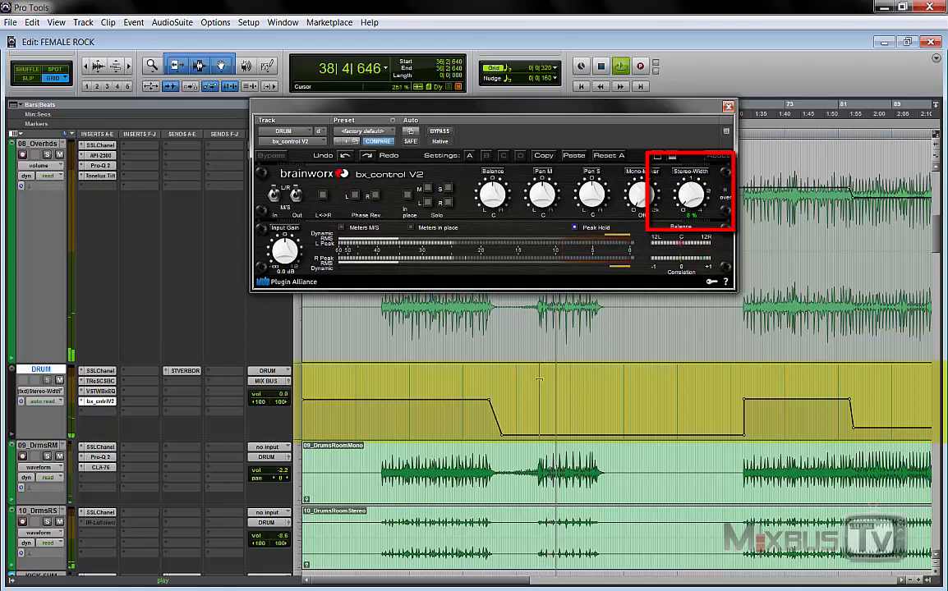
{"action": "left_click", "coordinate": [440, 132]}
{"action": "left_click", "coordinate": [448, 133]}
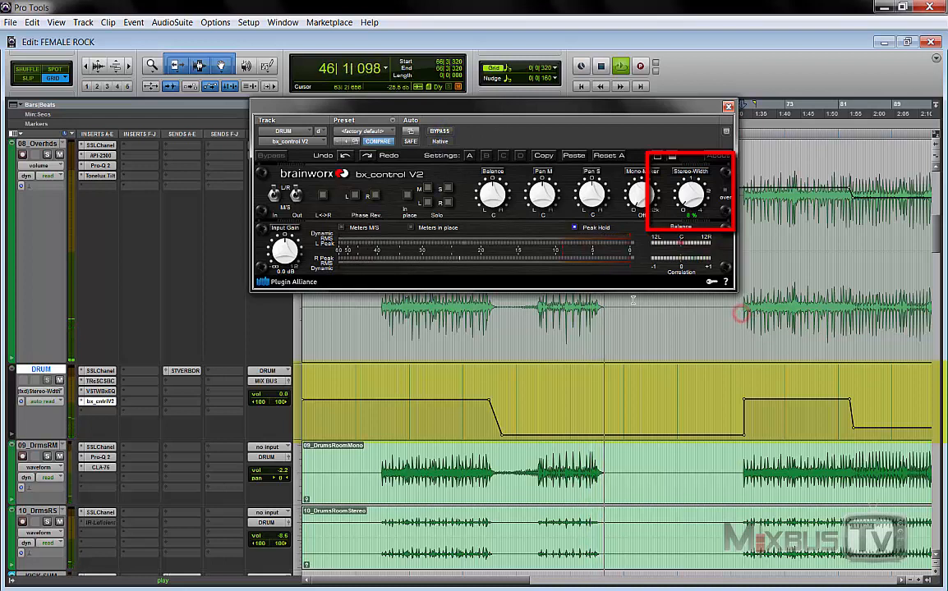
Step: Audition the DRUM Stereo-Width rise after the second drop, playing from bar 98 with the timeline magnified
{"action": "key", "text": "space"}
{"action": "key", "text": "space"}
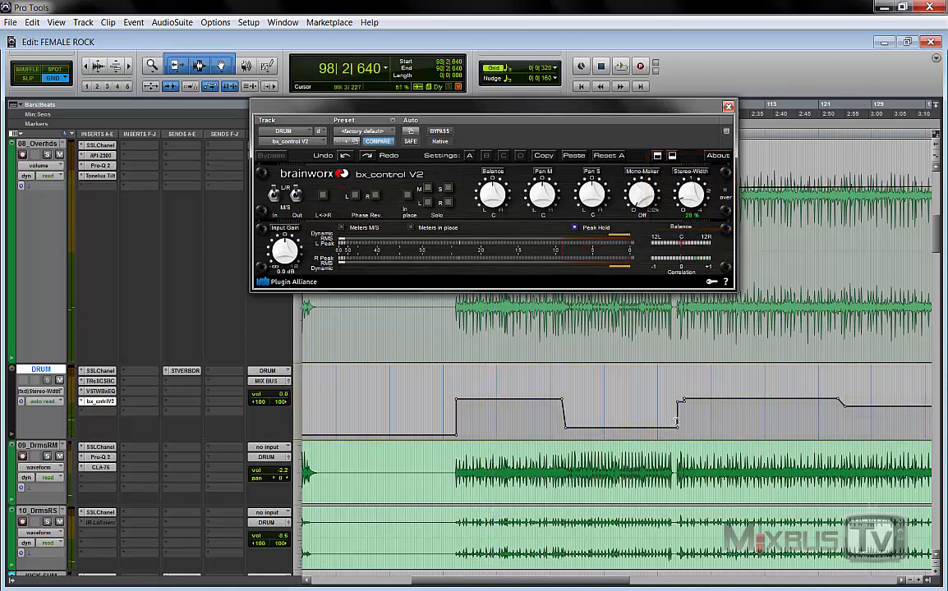
{"action": "key", "text": "ctrl+bracketright"}
{"action": "key", "text": "ctrl+bracketright"}
{"action": "key", "text": "ctrl+bracketright"}
{"action": "key", "text": "space"}
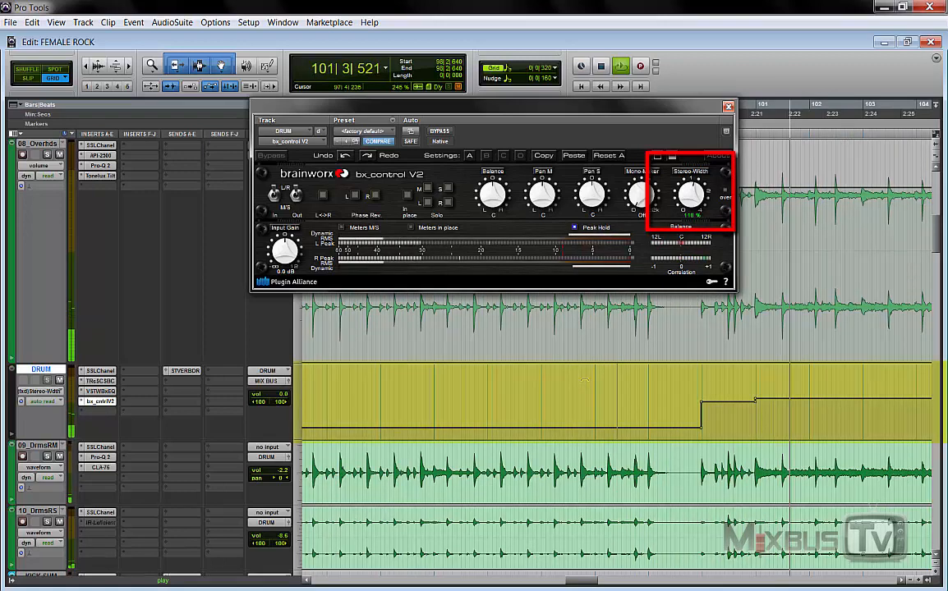
Step: Place the cursor at bar 77, stop playback, and move the DRUM track between ST VERBDRUM and BASS
{"action": "key", "text": "ctrl+bracketleft"}
{"action": "key", "text": "ctrl+bracketleft"}
{"action": "key", "text": "ctrl+bracketleft"}
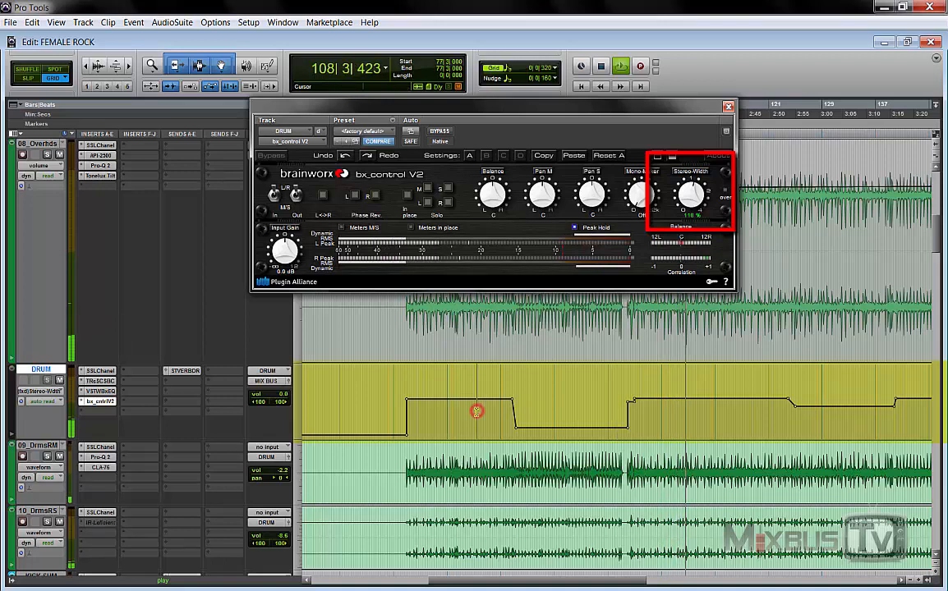
{"action": "key", "text": "space"}
{"action": "scroll", "coordinate": [13, 344], "scroll_direction": "down", "scroll_amount": 5}
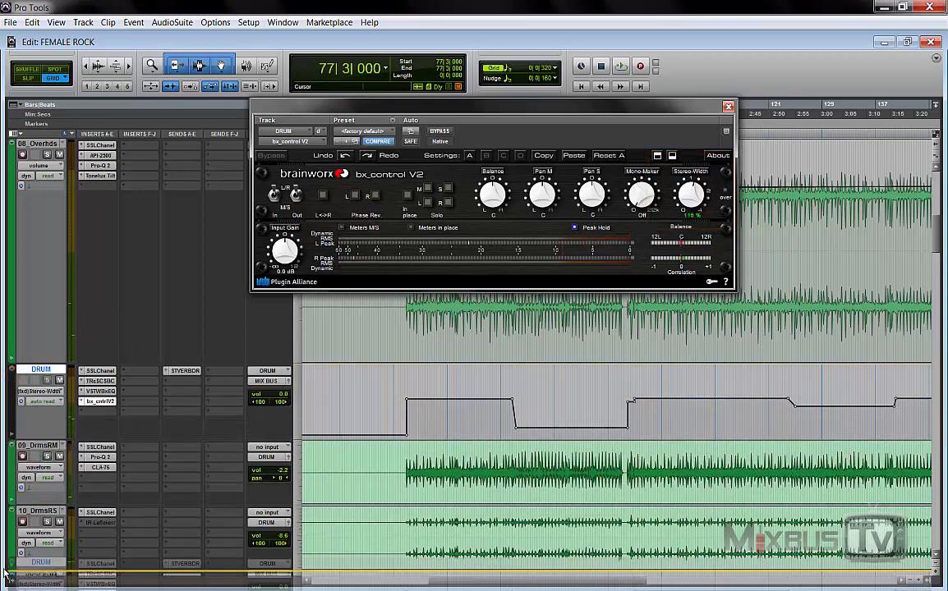
{"action": "scroll", "coordinate": [13, 343], "scroll_direction": "down", "scroll_amount": 20}
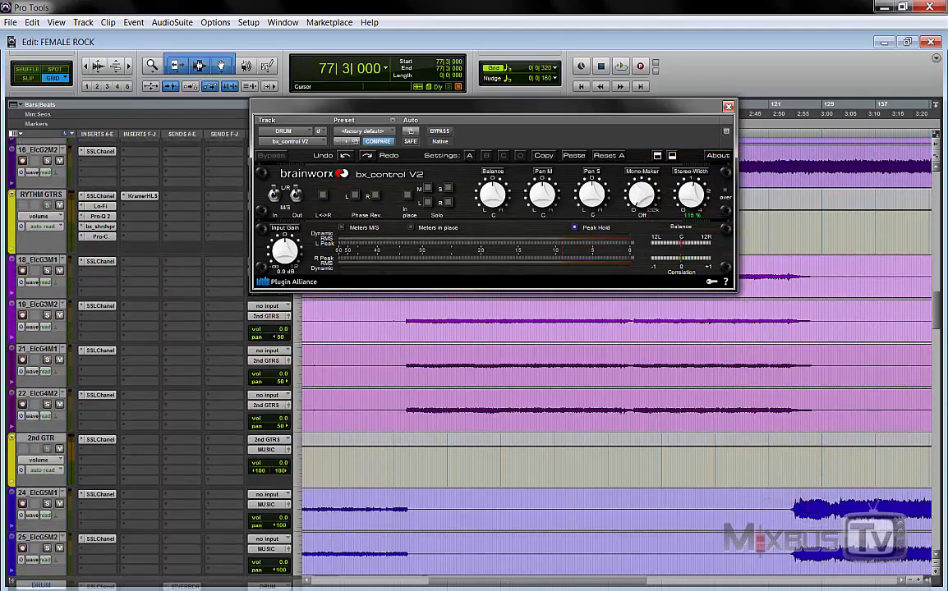
{"action": "scroll", "coordinate": [13, 344], "scroll_direction": "down", "scroll_amount": 20}
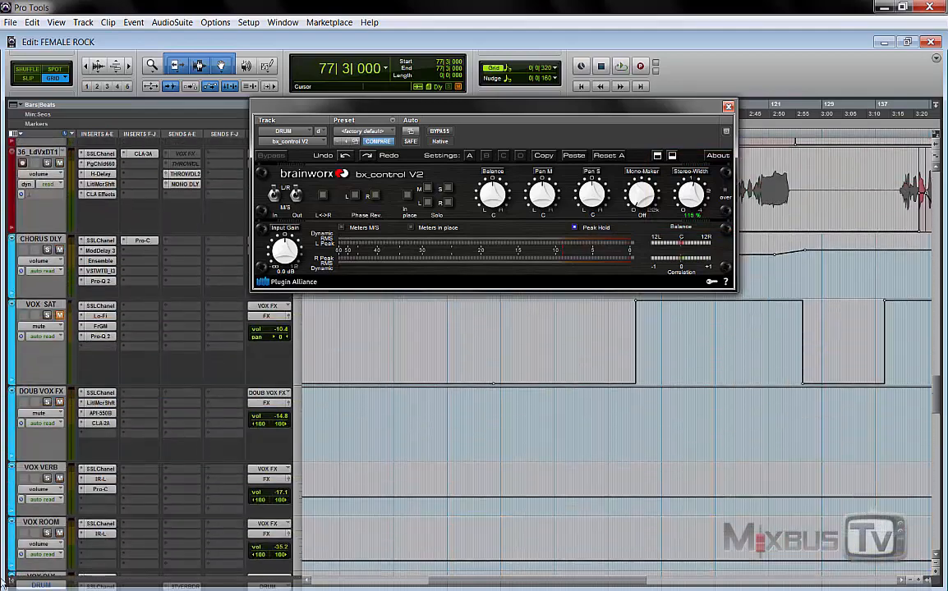
{"action": "scroll", "coordinate": [13, 344], "scroll_direction": "down", "scroll_amount": 20}
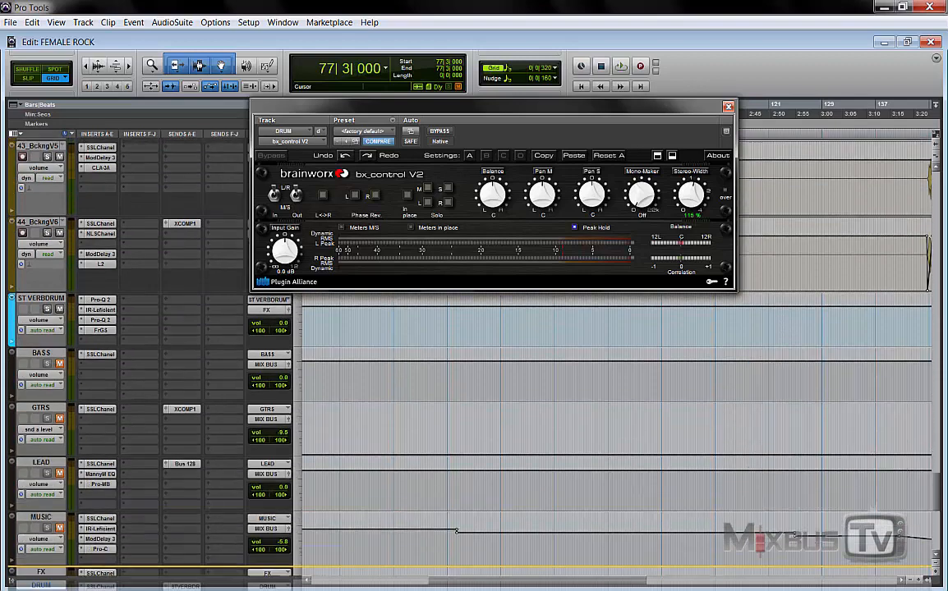
{"action": "left_click_drag", "start_coordinate": [41, 585], "coordinate": [41, 108]}
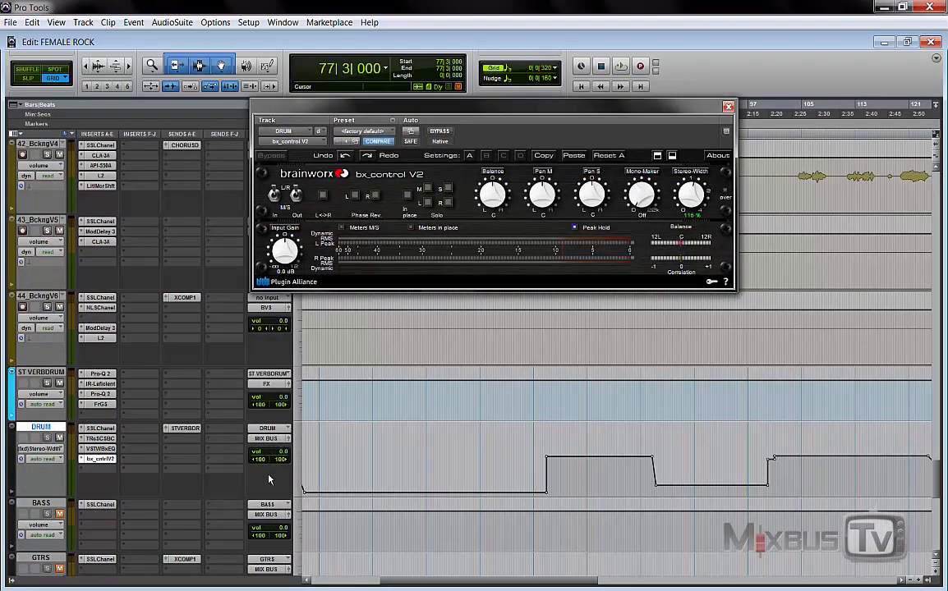
Step: Unmute the BASS and GTRS tracks, then play the mix from bar 77
{"action": "key", "text": "r"}
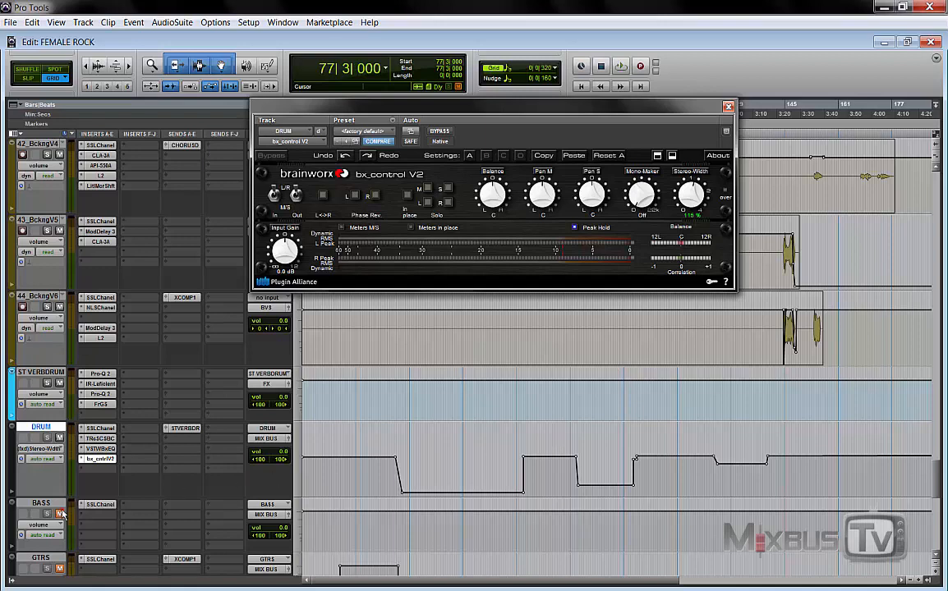
{"action": "scroll", "coordinate": [59, 513], "scroll_direction": "down", "scroll_amount": 3}
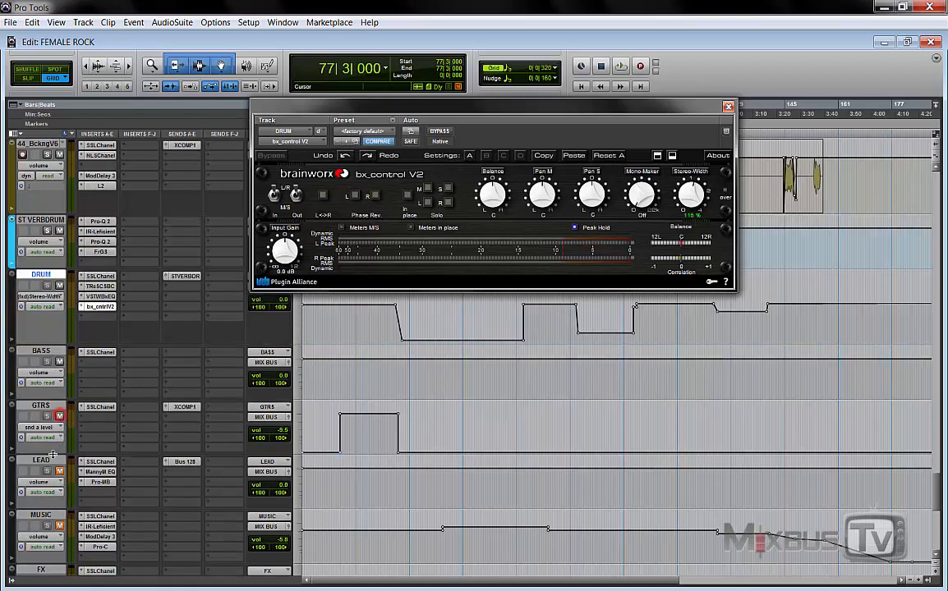
{"action": "scroll", "coordinate": [60, 486], "scroll_direction": "up", "scroll_amount": 3}
{"action": "key", "text": "space"}
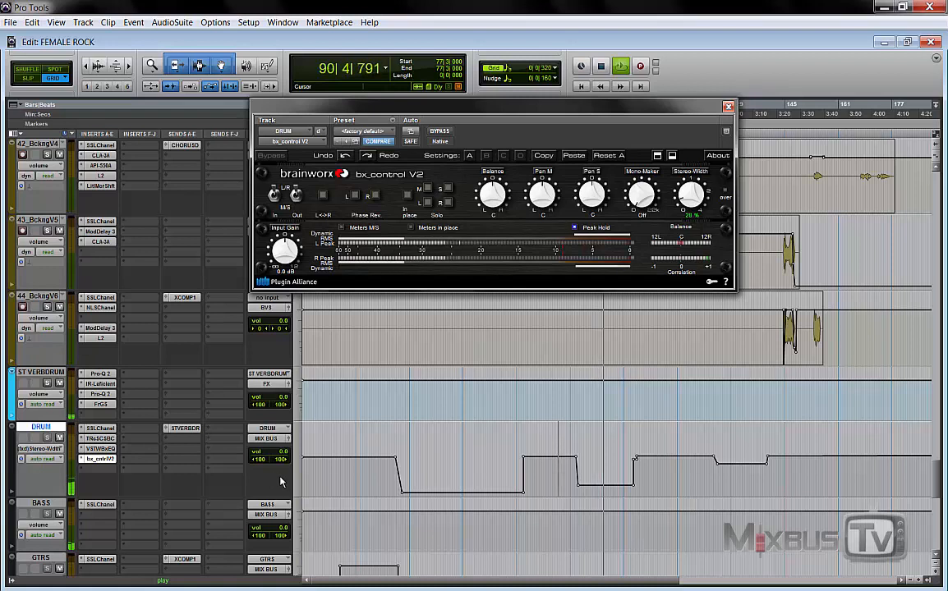
Step: Bypass and re-enable bx_control V2 on DRUM around the second Stereo-Width drop, then stop playback
{"action": "left_click", "coordinate": [442, 132]}
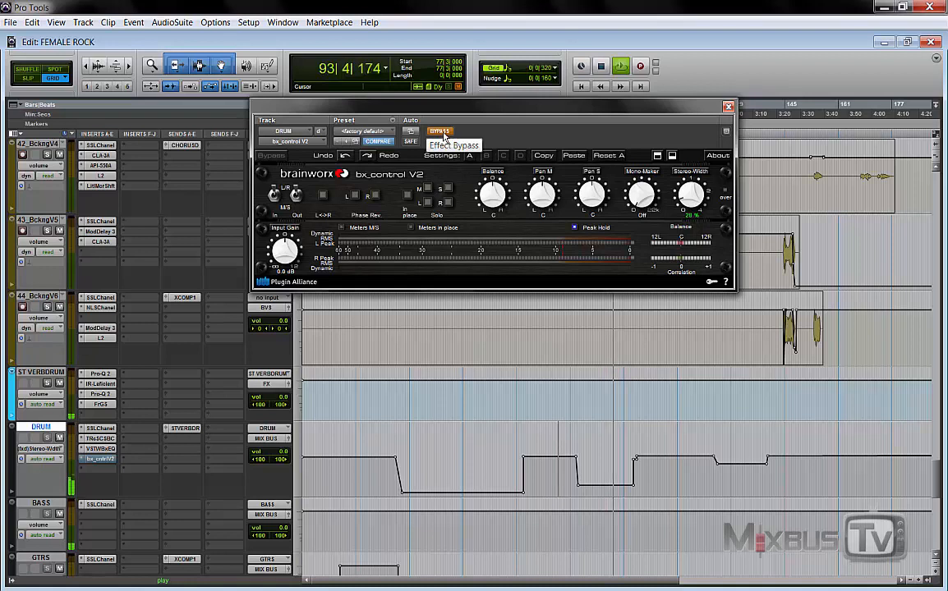
{"action": "left_click", "coordinate": [442, 132]}
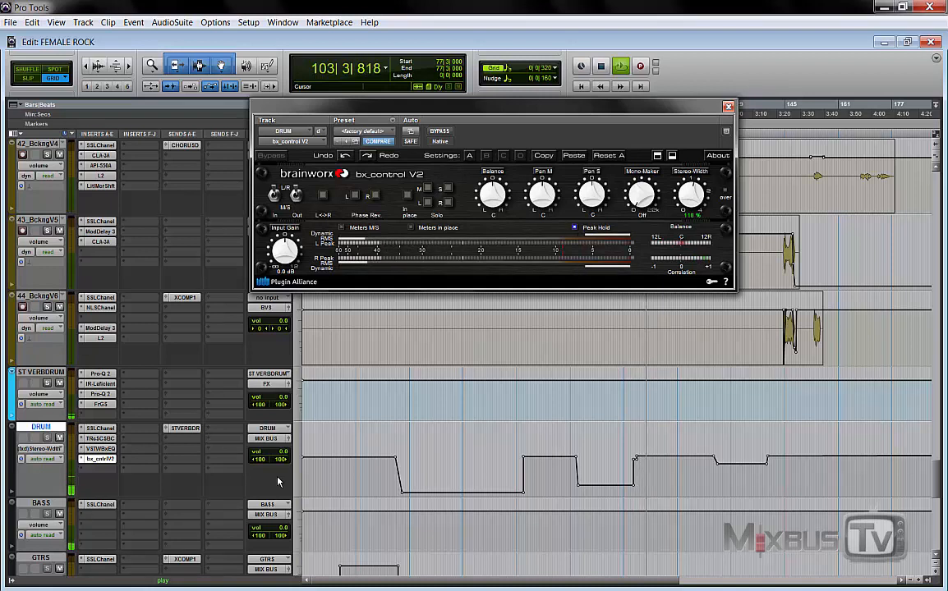
{"action": "key", "text": "space"}
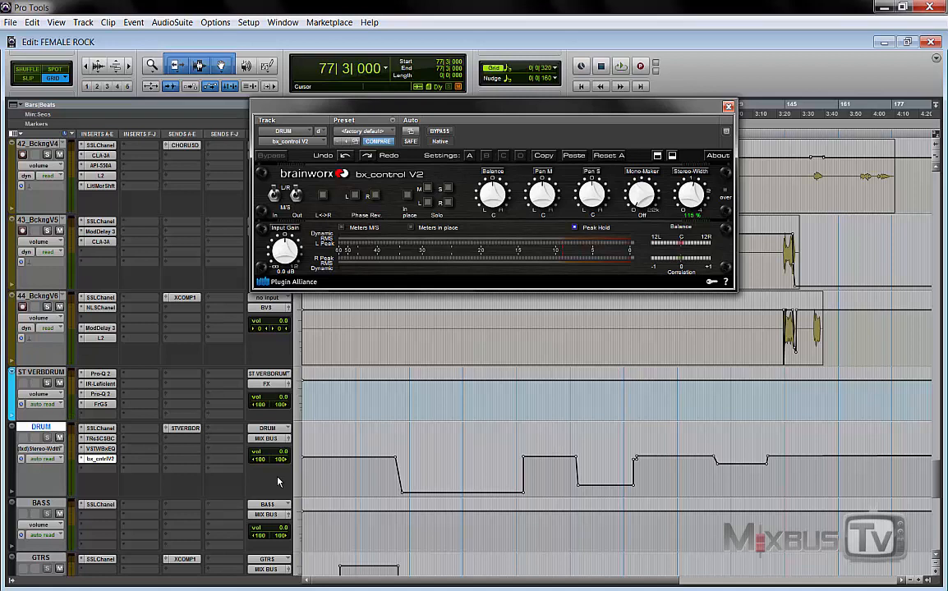
Step: Return to the first Stereo-Width drop on the DRUM track and play from bar 41
{"action": "key", "text": "ctrl+bracketleft"}
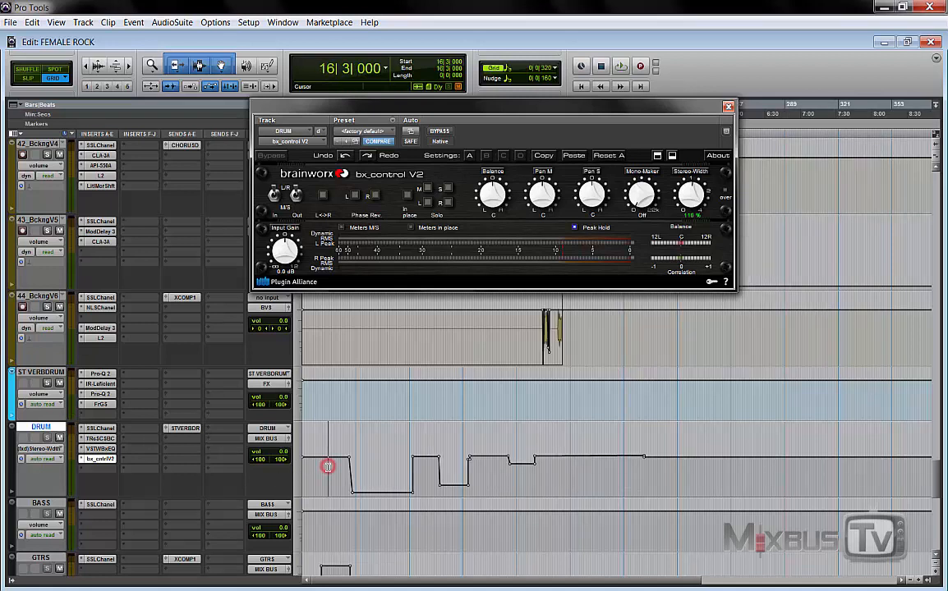
{"action": "key", "text": "ctrl+bracketright"}
{"action": "key", "text": "ctrl+bracketright"}
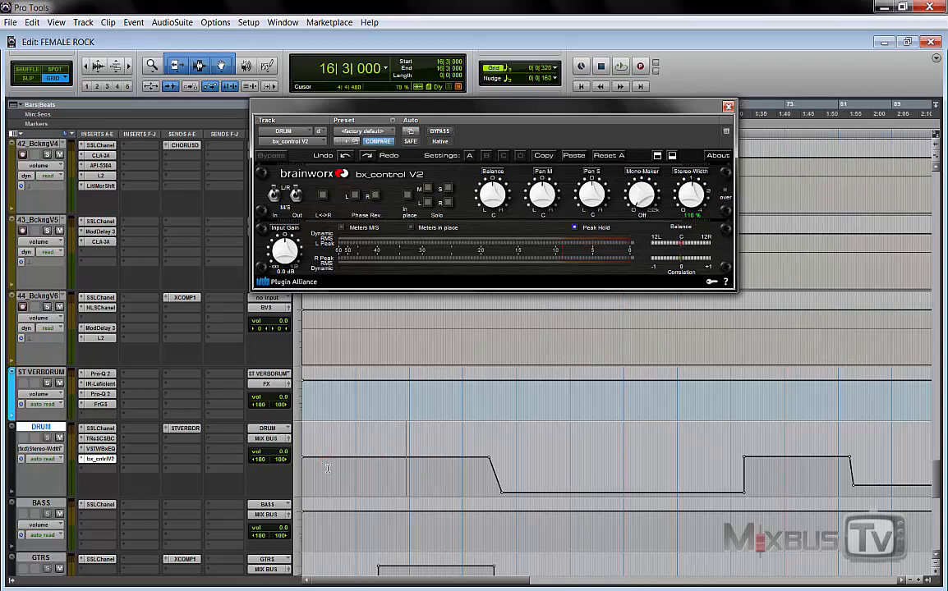
{"action": "left_click", "coordinate": [574, 447]}
{"action": "key", "text": "space"}
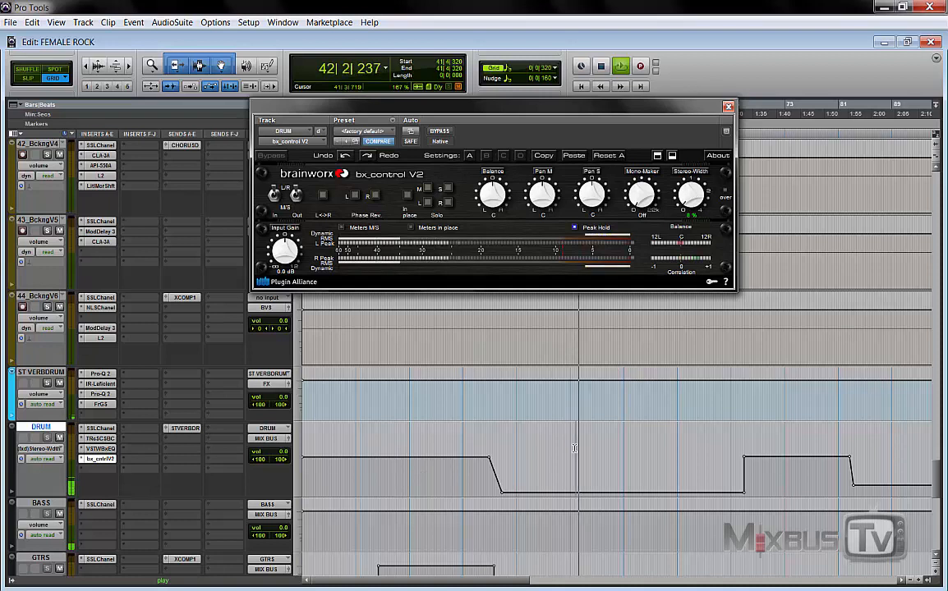
Step: Stop playback and replay the first Stereo-Width drop from bar 39
{"action": "key", "text": "space"}
{"action": "left_click", "coordinate": [562, 448]}
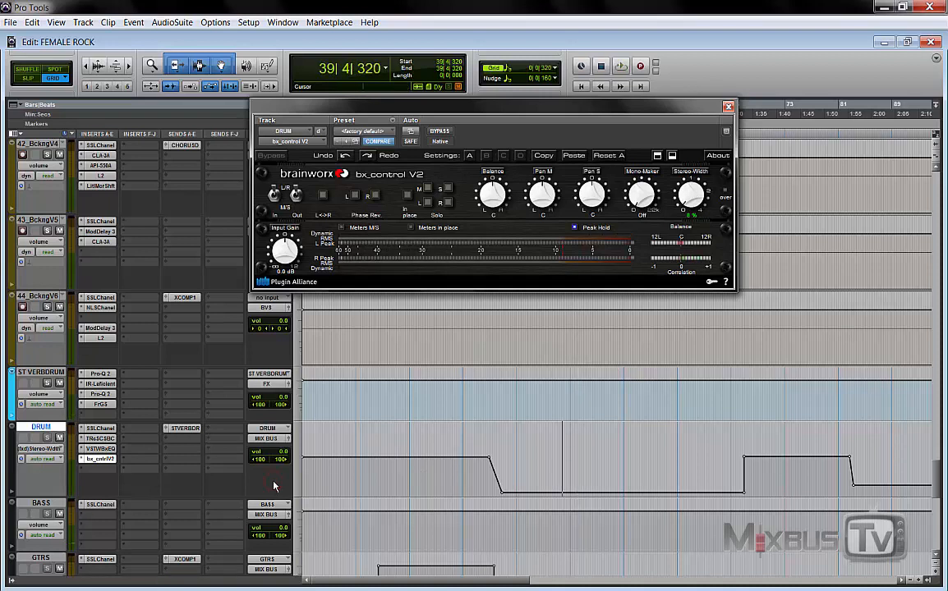
{"action": "key", "text": "space"}
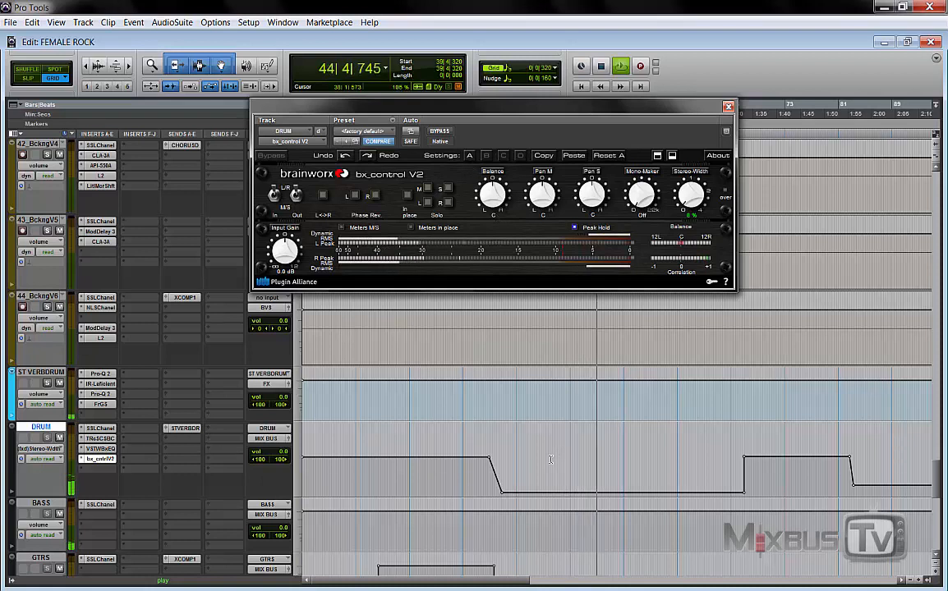
Step: Compare the first drop from bar 38, starting playback with bx_control V2 bypassed, re-enabling it midway, then stopping
{"action": "key", "text": "space"}
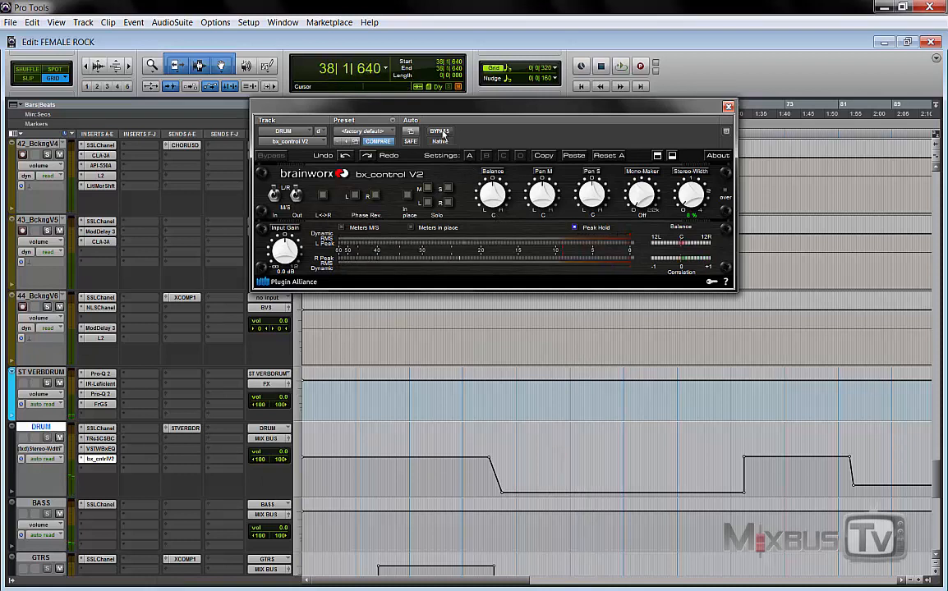
{"action": "left_click", "coordinate": [480, 131]}
{"action": "left_click", "coordinate": [448, 131]}
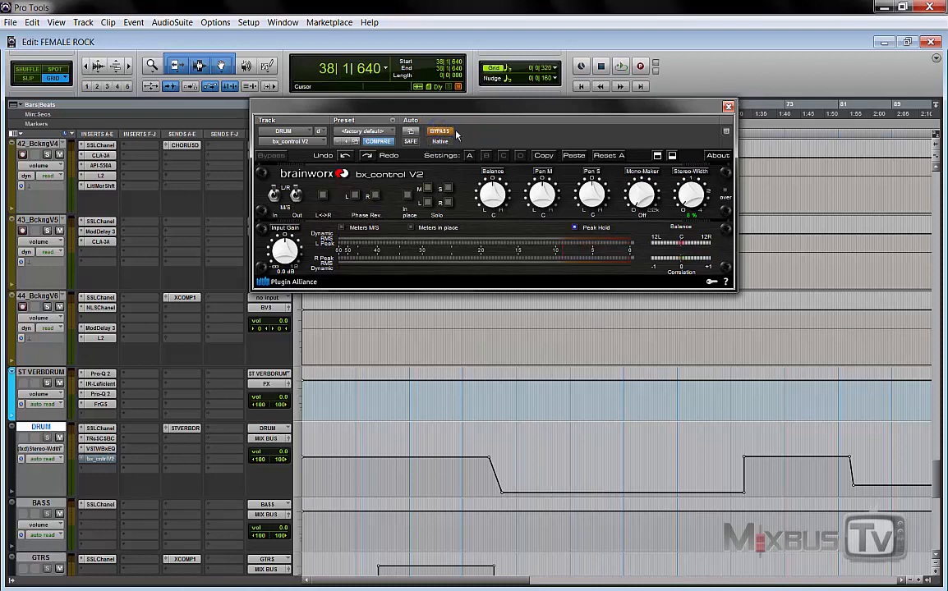
{"action": "key", "text": "space"}
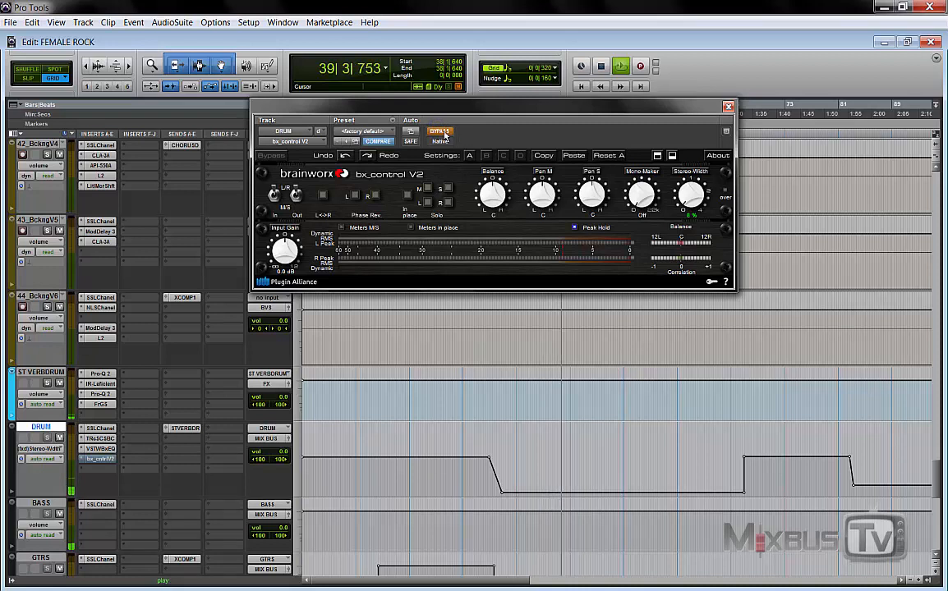
{"action": "left_click", "coordinate": [442, 132]}
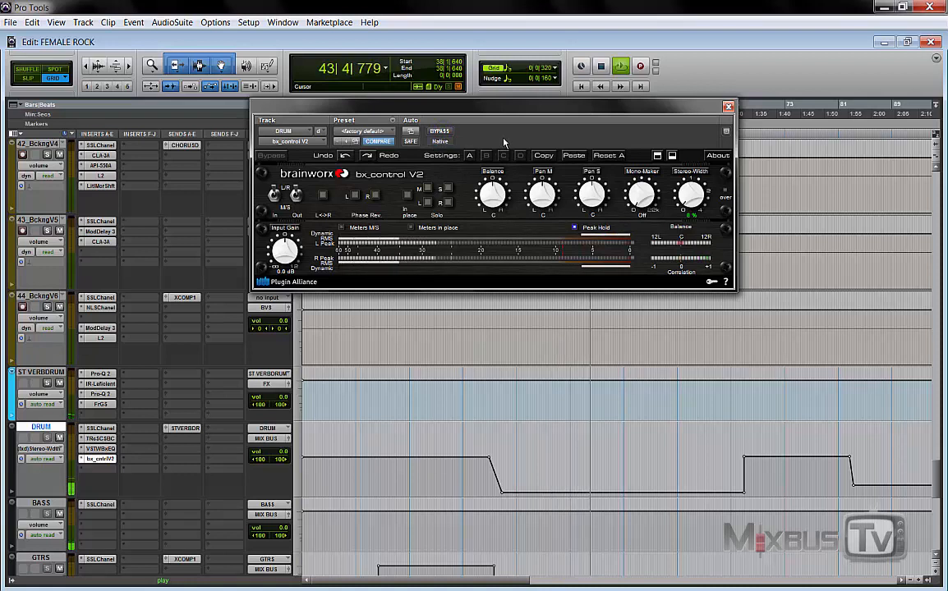
{"action": "key", "text": "space"}
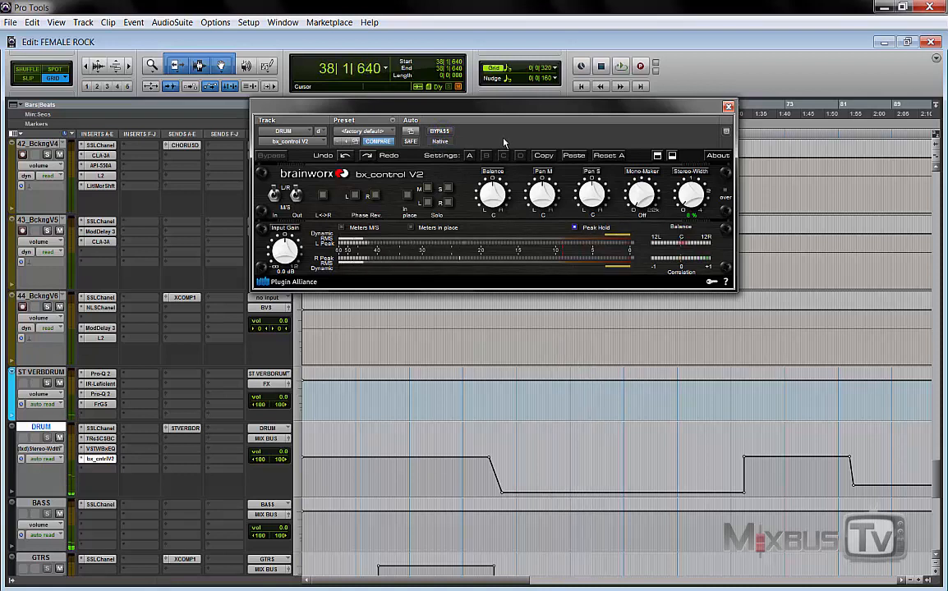